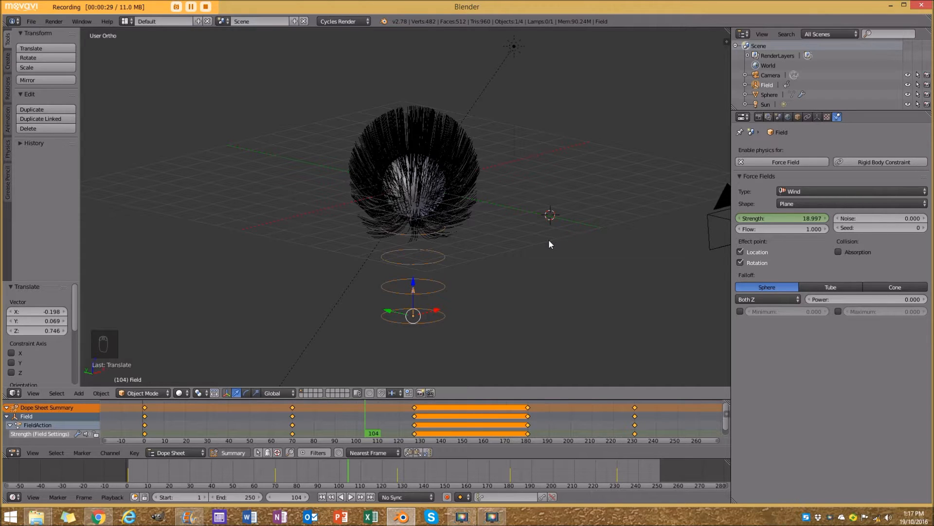
# - Play the hair ball's wind animation from the first frame in front view
pyautogui.moveTo(490, 215); pyautogui.dragTo(457, 211, button='middle')
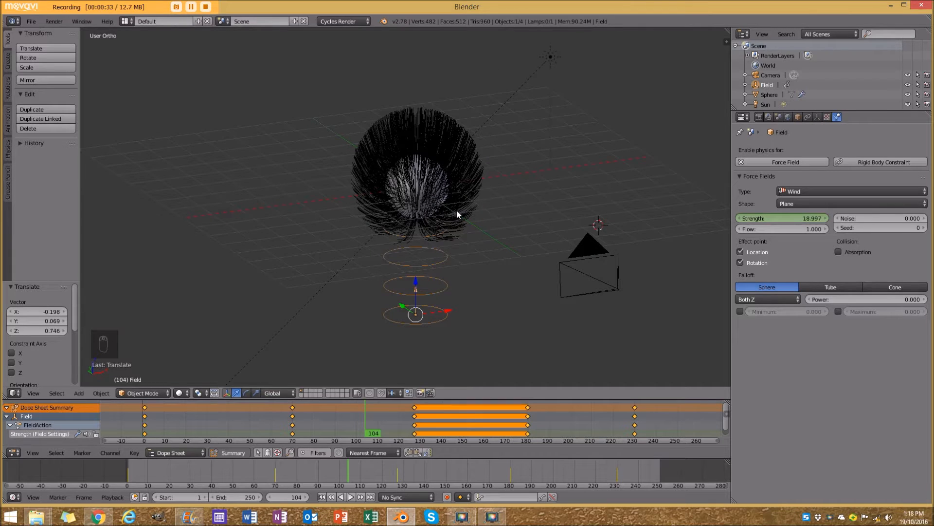
pyautogui.press('KP_1')
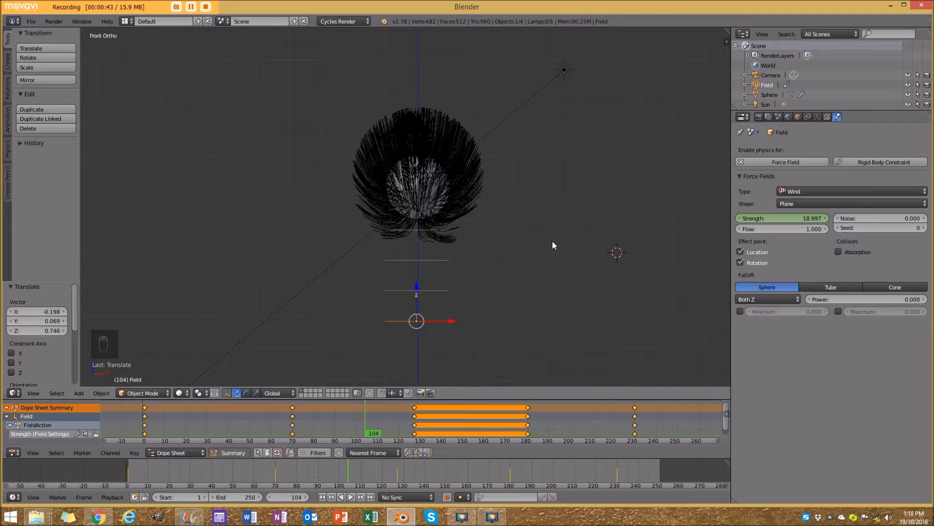
pyautogui.hotkey('shift', 'Left')
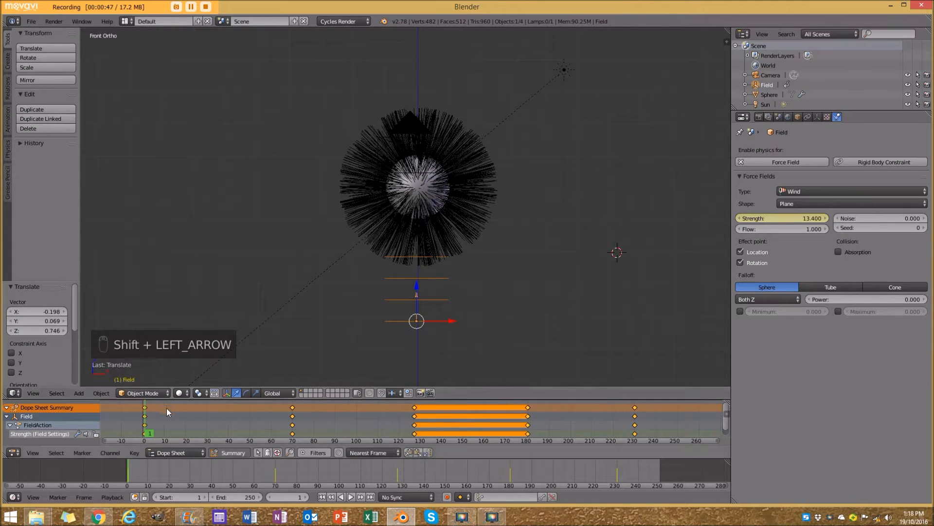
pyautogui.hotkey('alt', 'a')
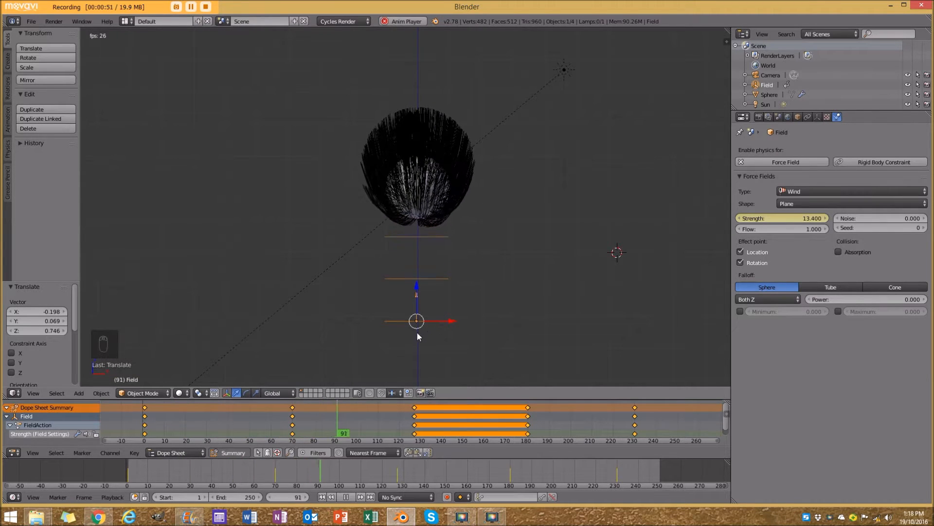
# - During playback, move the wind field about 2.8 units along X and 0.8 along Z, rotate it about -40°, and stop the animation
pyautogui.press('g')
pyautogui.click(510, 315)
pyautogui.press('r')
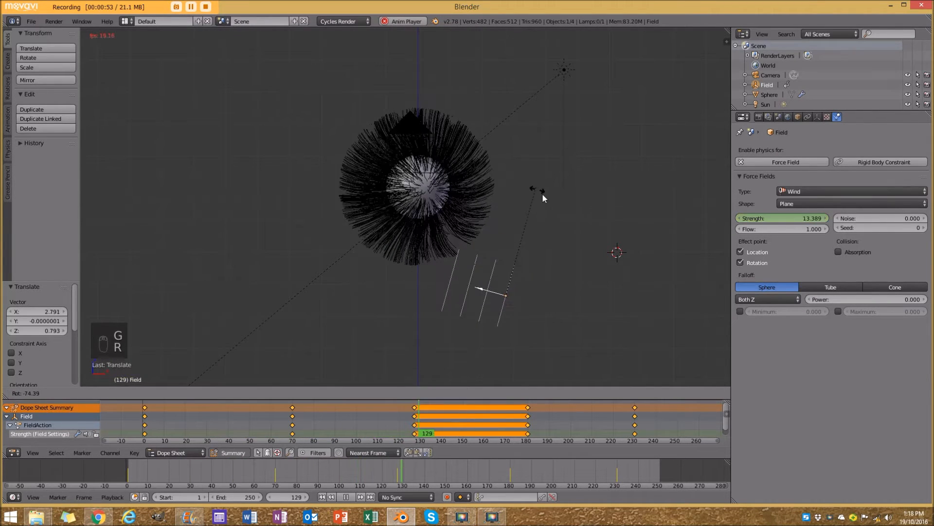
pyautogui.click(574, 238)
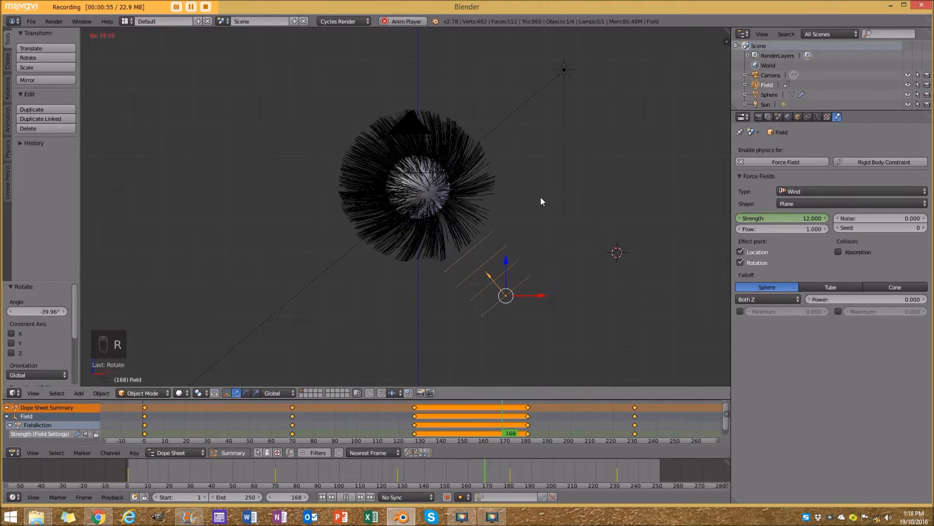
pyautogui.hotkey('alt', 'a')
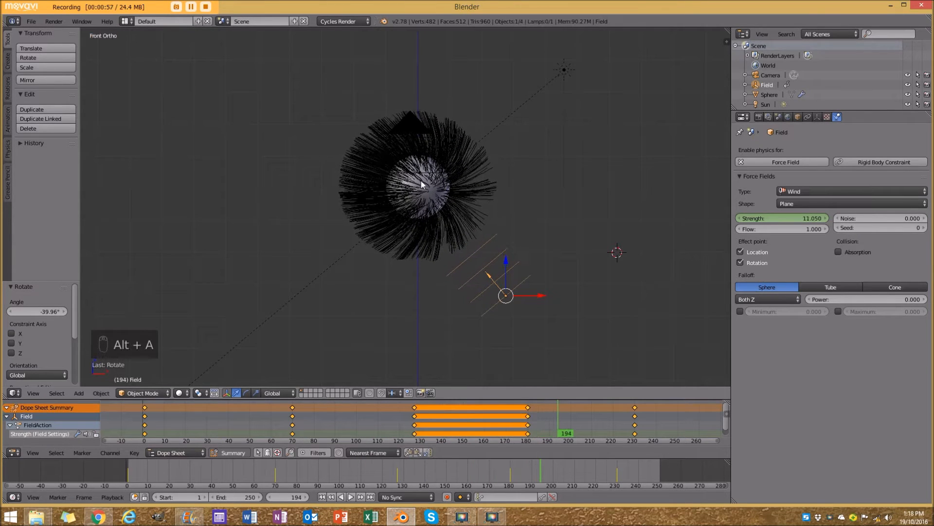
pyautogui.rightClick(408, 175)
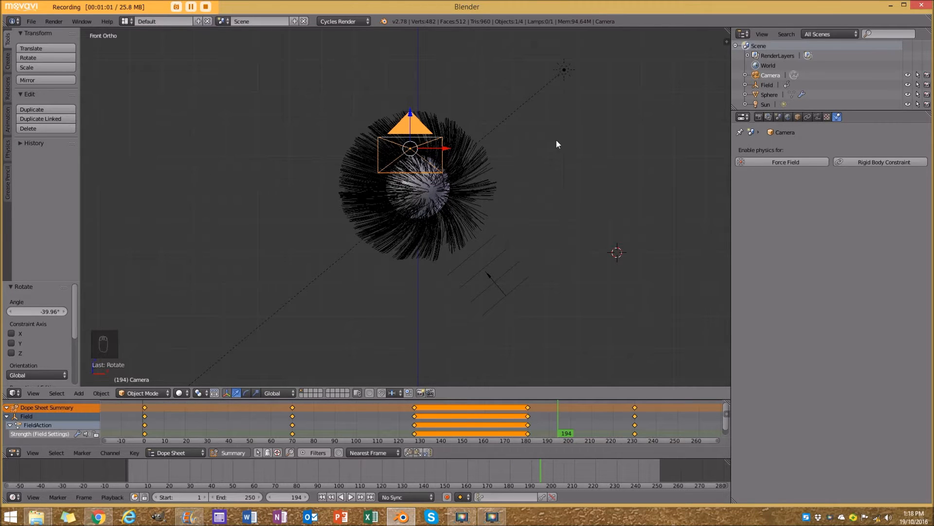
pyautogui.click(492, 516)
pyautogui.click(884, 445)
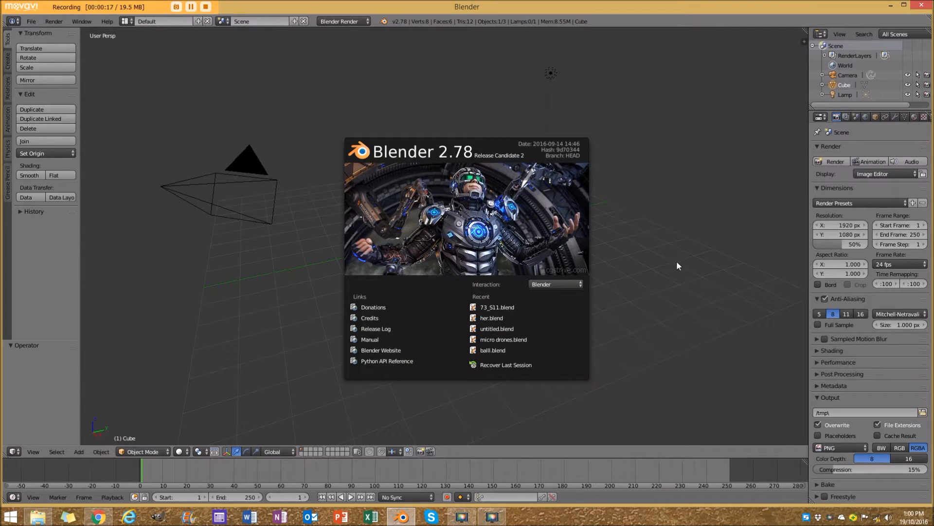
# - Dismiss the splash screen and delete the default cube, camera and lamp from the new scene
pyautogui.click(738, 231)
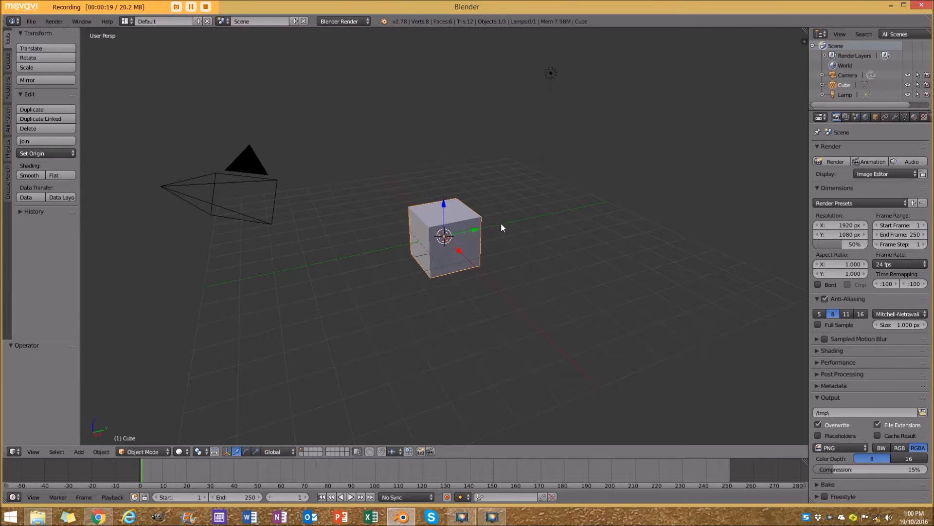
pyautogui.scroll(-4, 502, 228)
pyautogui.scroll(2, 466, 209)
pyautogui.press('a')
pyautogui.press('a')
pyautogui.press('x')
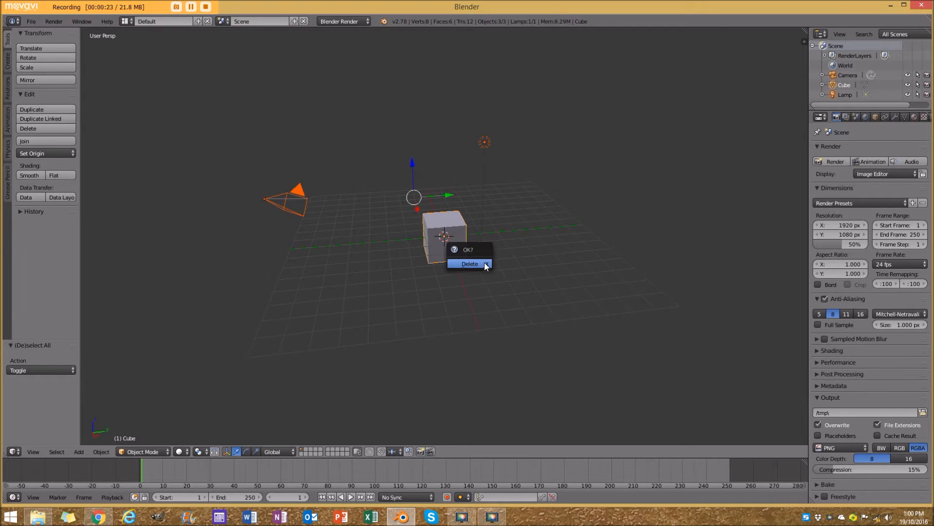
pyautogui.click(484, 263)
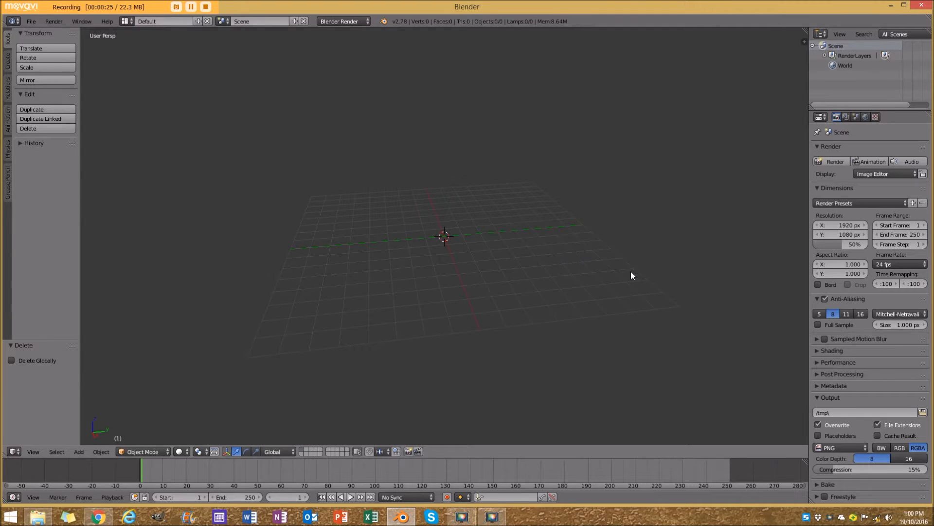
# - Start the Screencast Keys display in the 3D viewport
pyautogui.press('n')
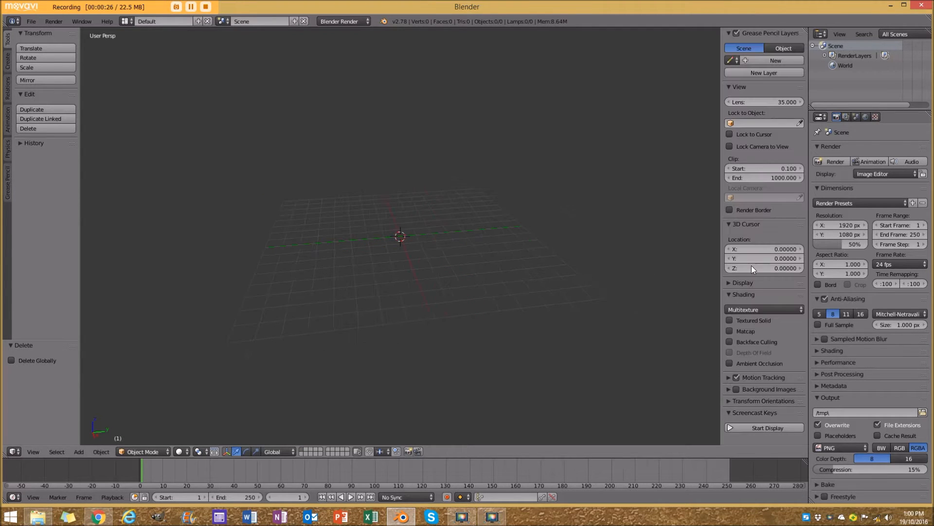
pyautogui.click(764, 427)
pyautogui.press('n')
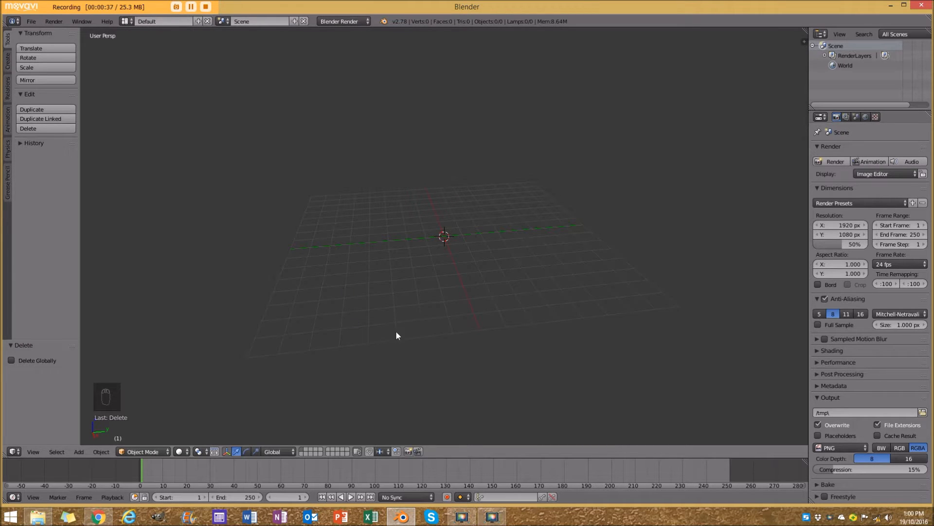
# - Switch the 3D viewport to the front orthographic view
pyautogui.moveTo(559, 254); pyautogui.dragTo(470, 299, button='middle')
pyautogui.press('KP_5')
pyautogui.press('KP_1')
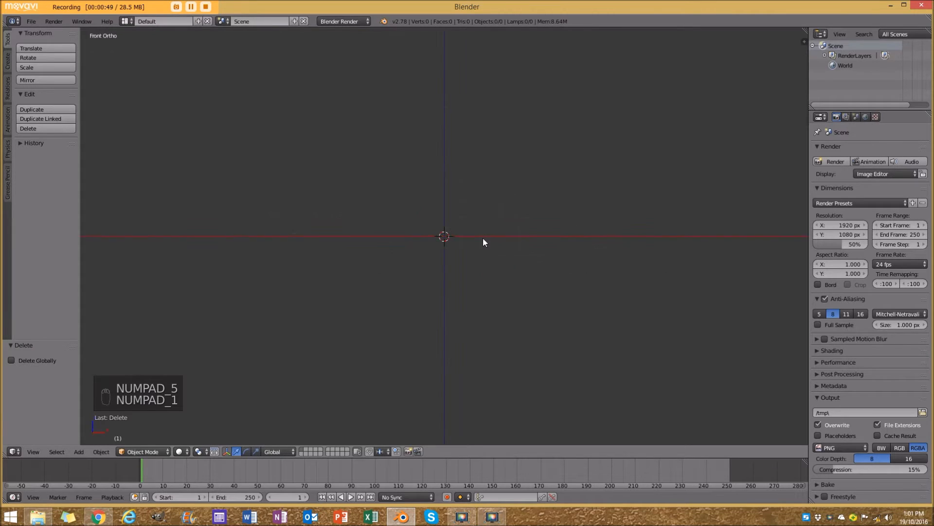
# - Widen the properties editor and set the render engine to Cycles Render
pyautogui.moveTo(808, 115); pyautogui.dragTo(733, 116)
pyautogui.click(336, 21)
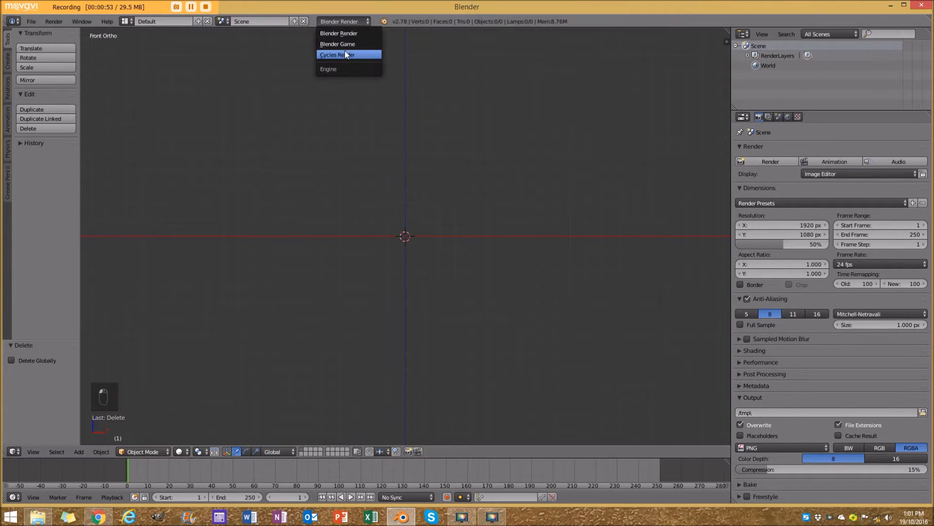
pyautogui.click(375, 54)
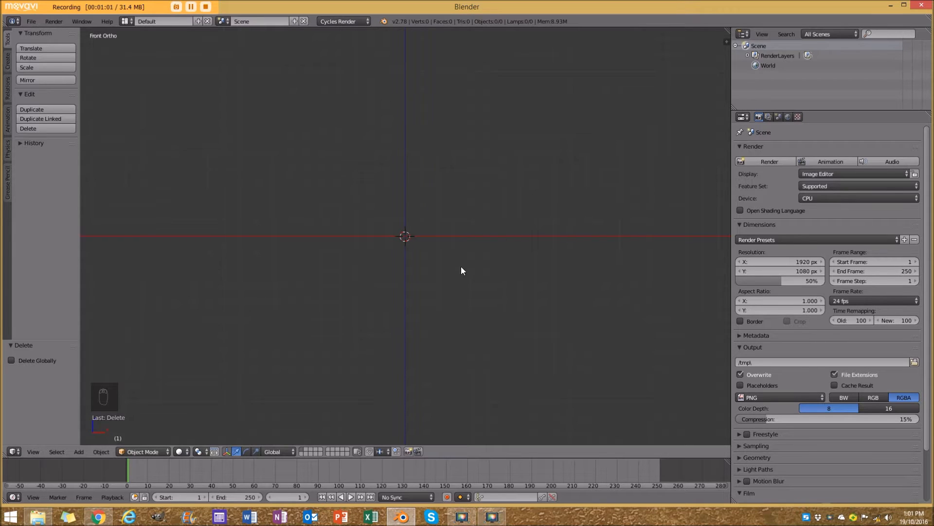
# - Add a UV sphere at the origin and give it smooth shading
pyautogui.click(84, 451)
pyautogui.moveTo(131, 439)
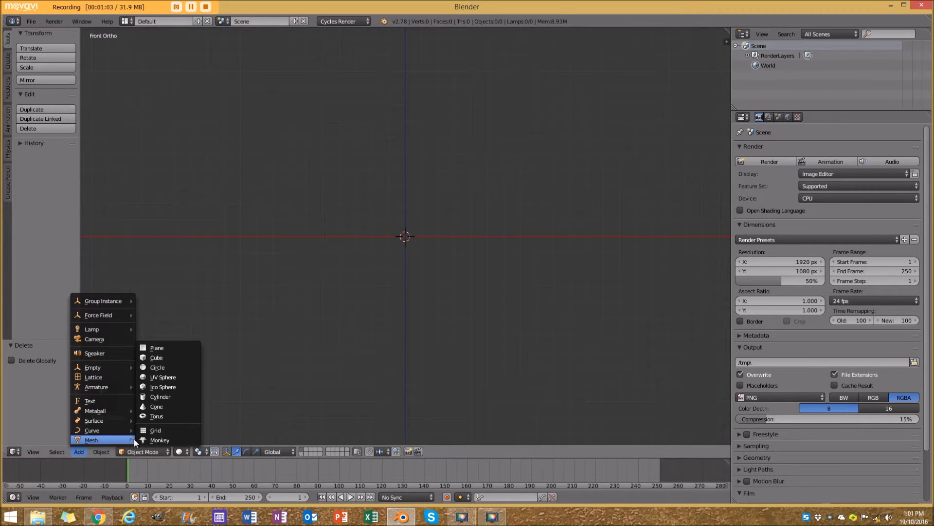
pyautogui.click(160, 377)
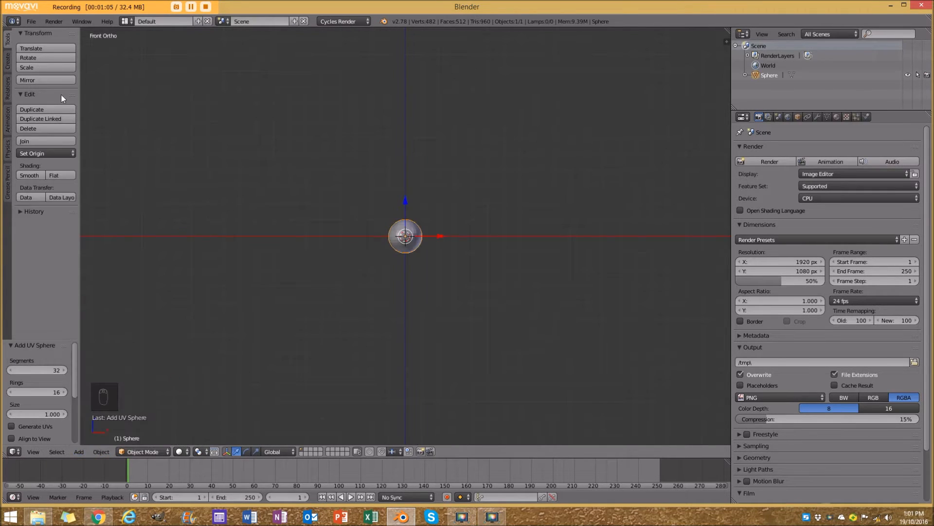
pyautogui.scroll(10, 93, 175)
pyautogui.click(27, 176)
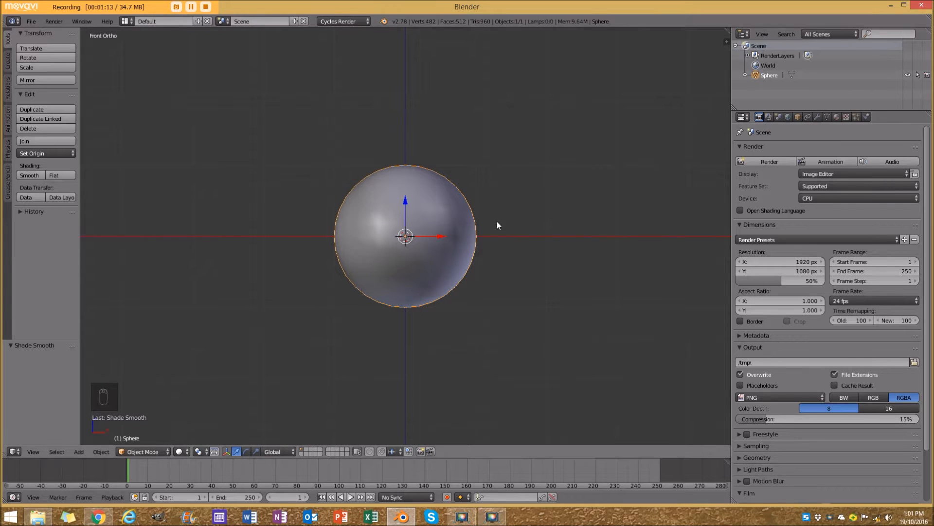
# - Add a Hair particle system to the sphere, with Advanced enabled and a hair length of 1.5
pyautogui.click(855, 118)
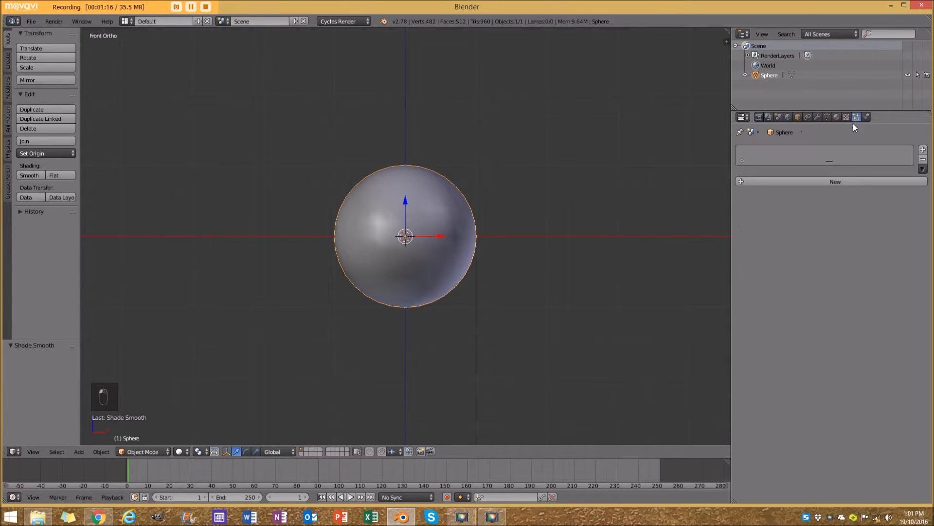
pyautogui.click(798, 182)
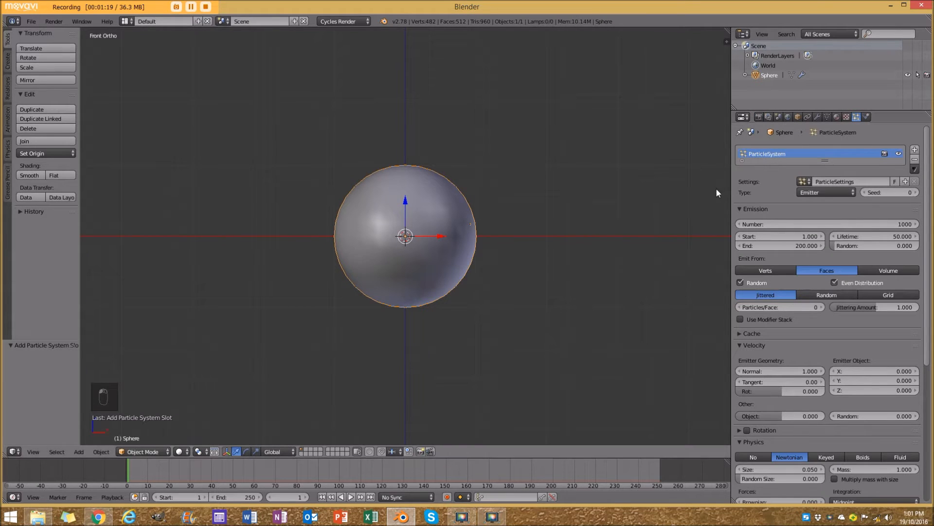
pyautogui.click(822, 191)
pyautogui.click(822, 172)
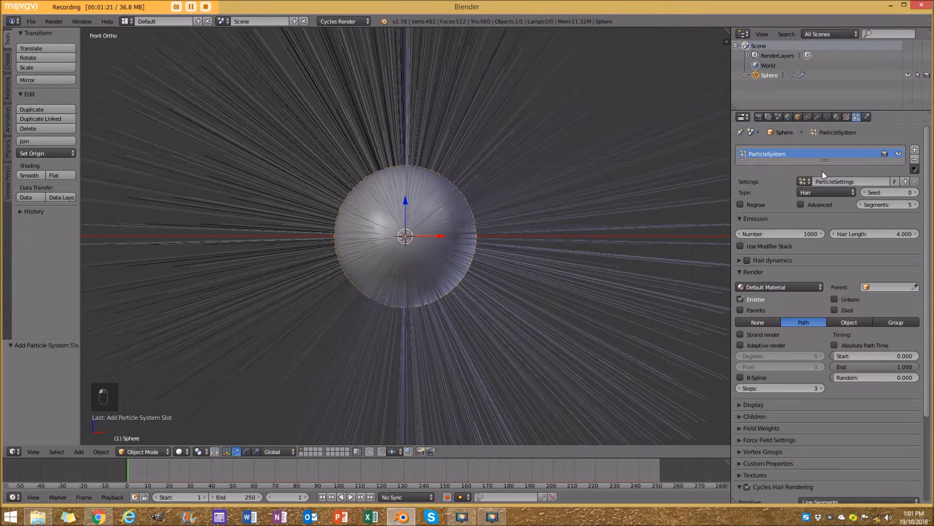
pyautogui.click(801, 204)
pyautogui.moveTo(905, 234); pyautogui.dragTo(846, 234)
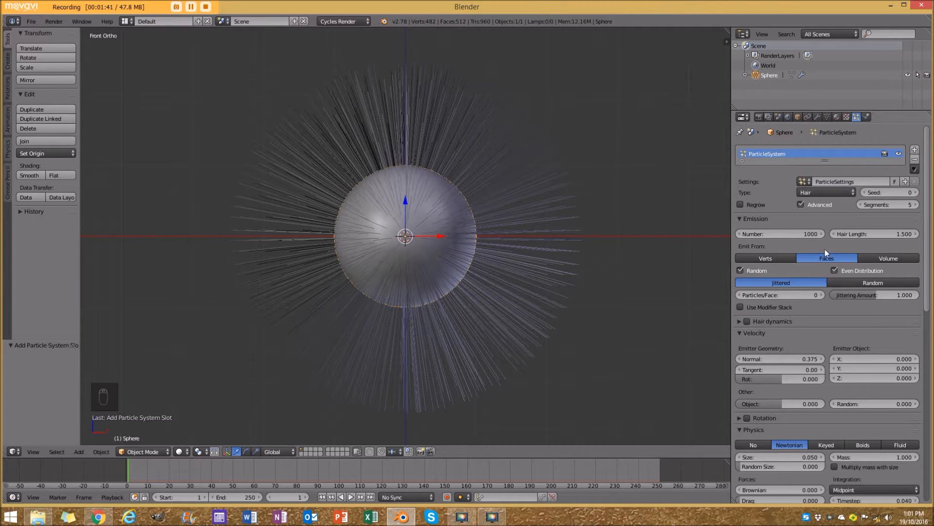
# - Set the hair emission to Random distribution with 300 hairs
pyautogui.scroll(-1, 825, 279)
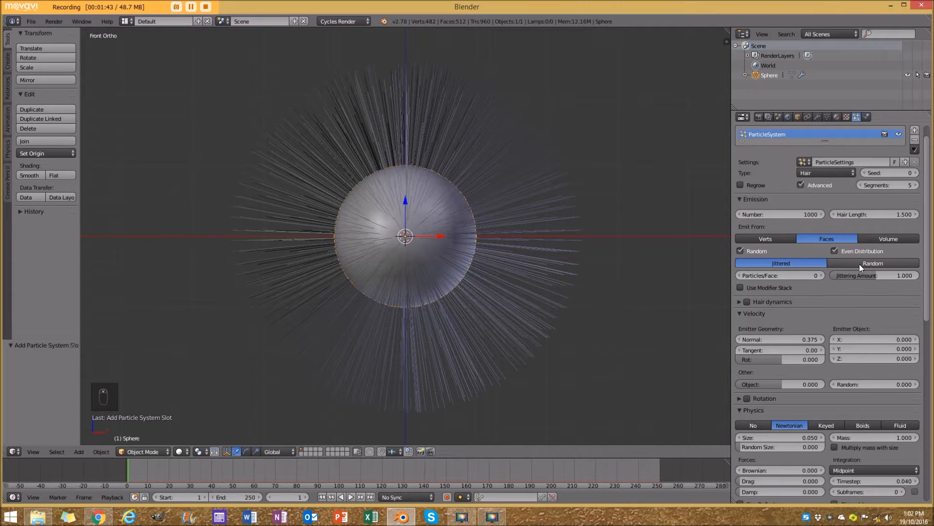
pyautogui.click(878, 261)
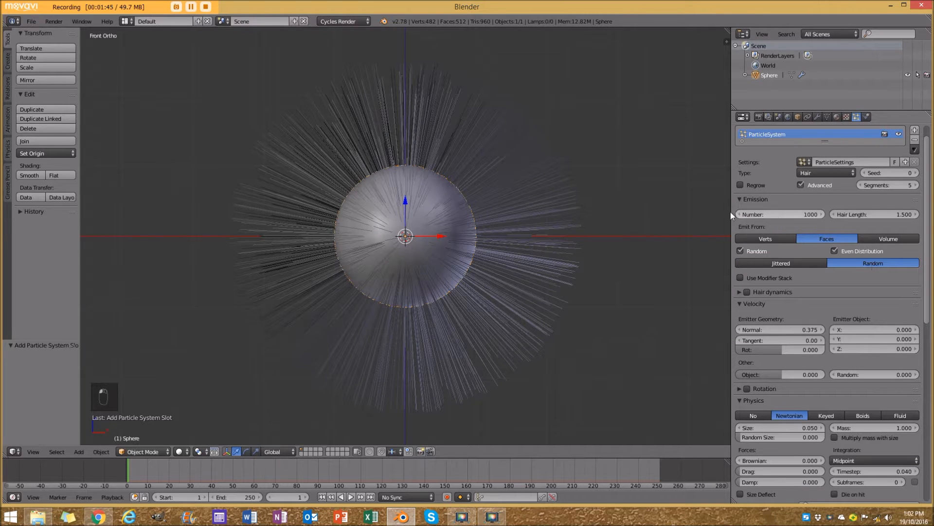
pyautogui.click(794, 216)
pyautogui.write('300')
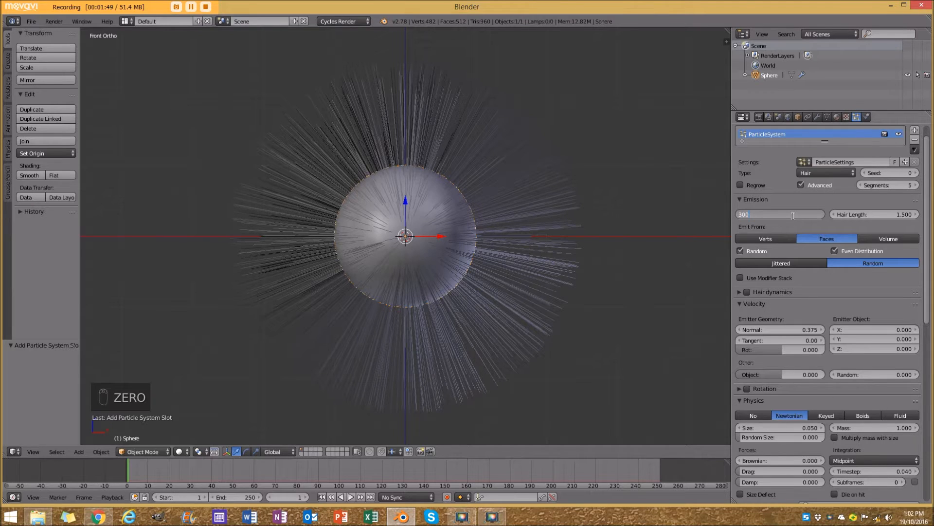
pyautogui.press('Return')
# - Expand the hair's display settings and give the particle system Interpolated children
pyautogui.scroll(-6, 837, 292)
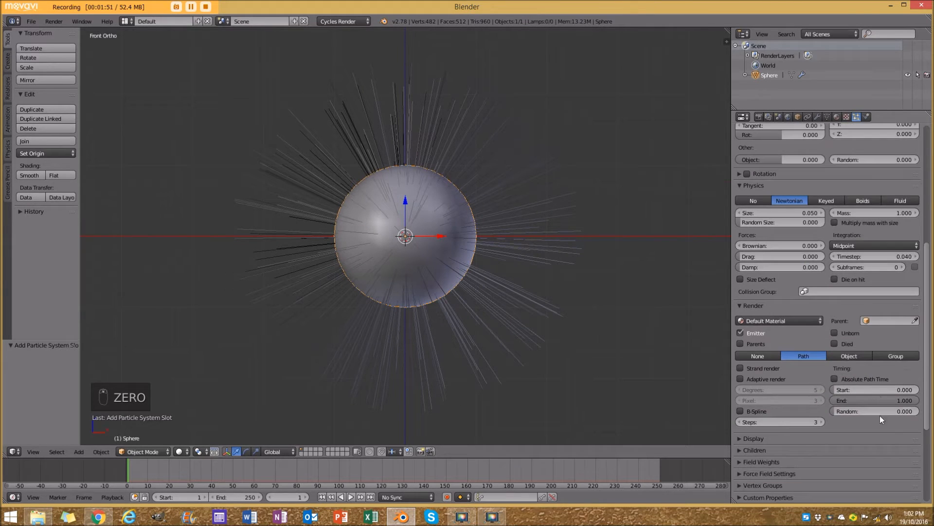
pyautogui.scroll(-4, 884, 396)
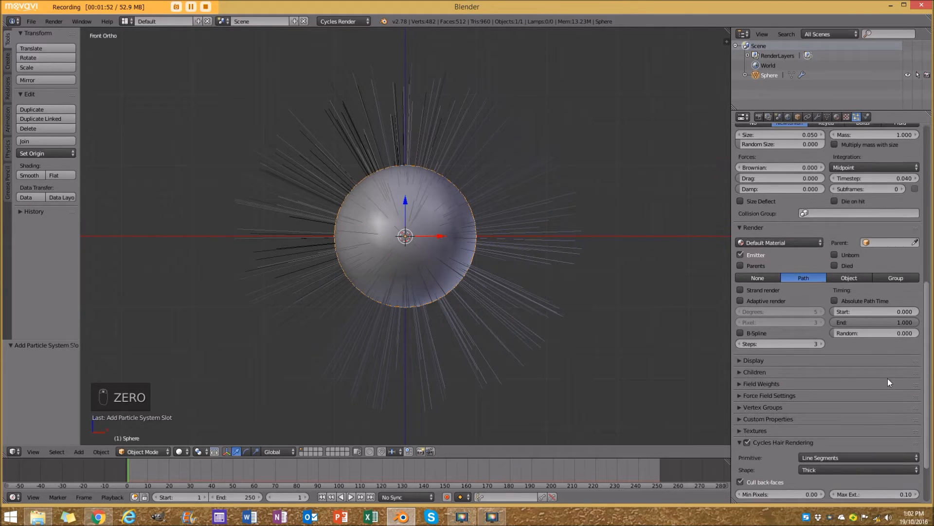
pyautogui.click(747, 361)
pyautogui.scroll(-3, 762, 397)
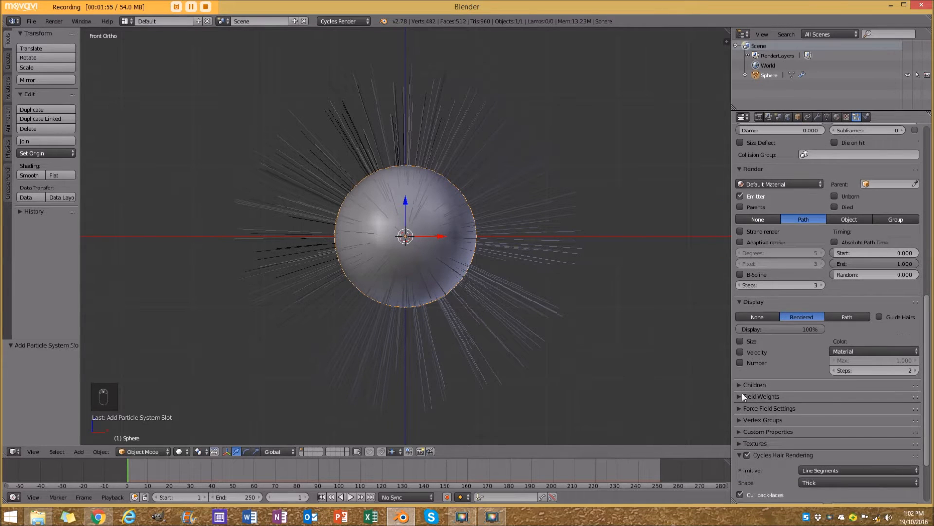
pyautogui.click(746, 385)
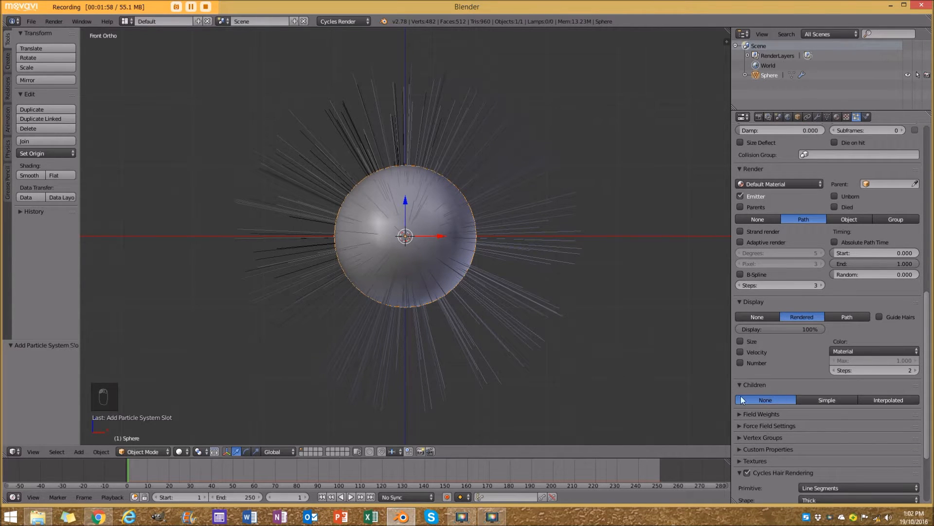
pyautogui.click(892, 398)
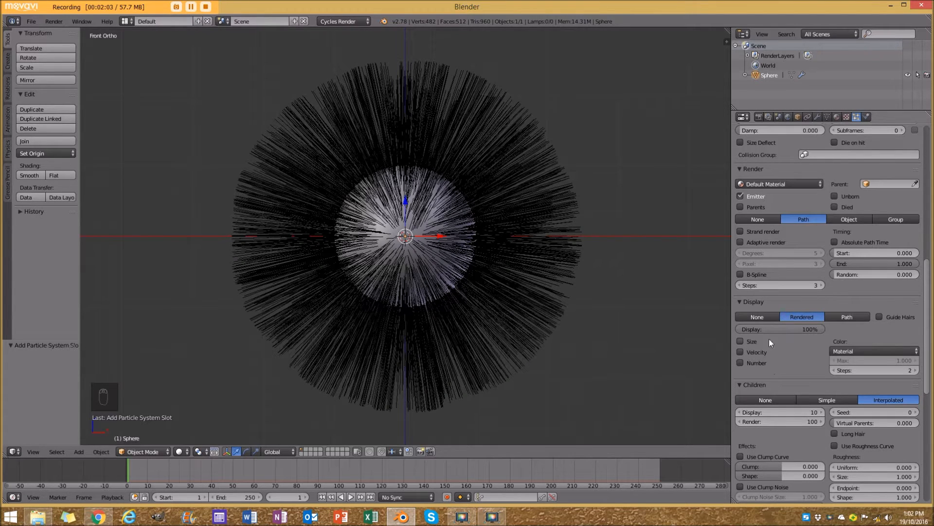
# - Set both the Display and Render amounts of the child hairs to 5
pyautogui.scroll(-5, 754, 411)
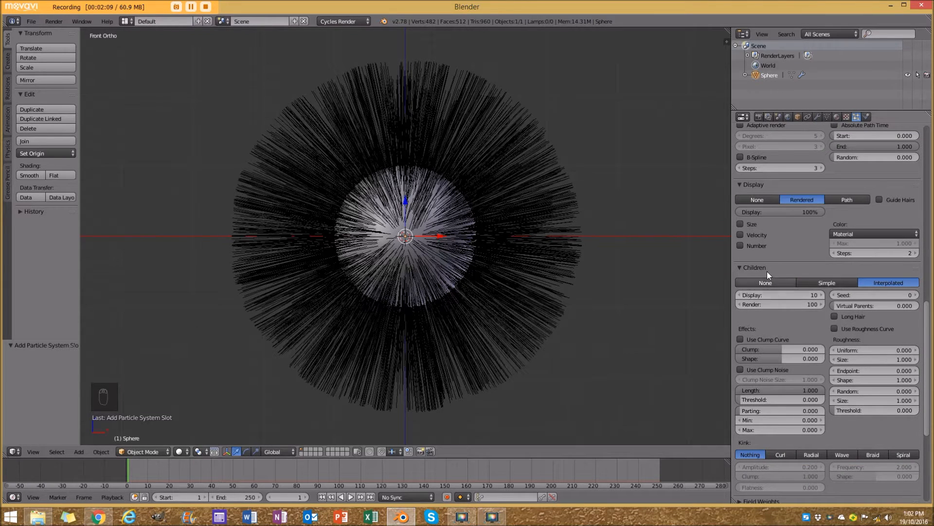
pyautogui.click(780, 295)
pyautogui.write('2')
pyautogui.press('Return')
pyautogui.click(773, 297)
pyautogui.write('5')
pyautogui.press('Return')
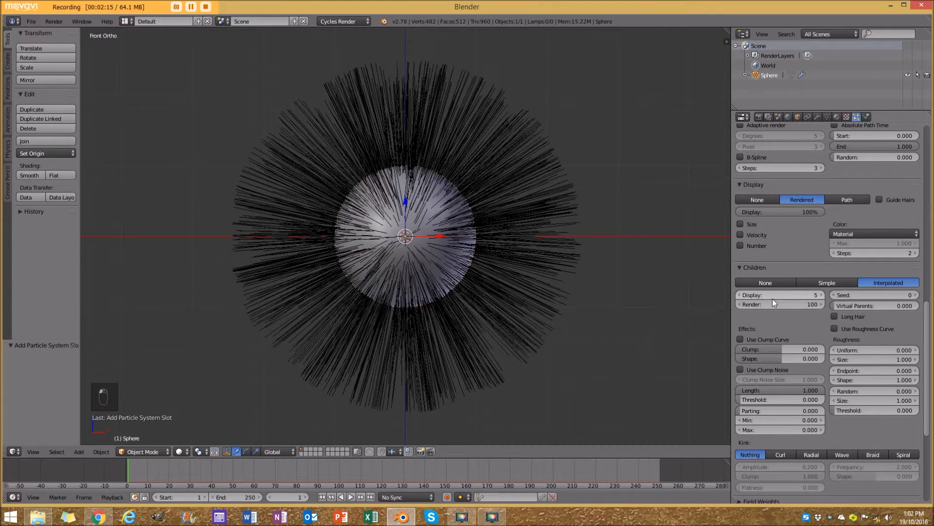
pyautogui.click(774, 302)
pyautogui.write('5')
pyautogui.press('Return')
pyautogui.scroll(-2, 489, 200)
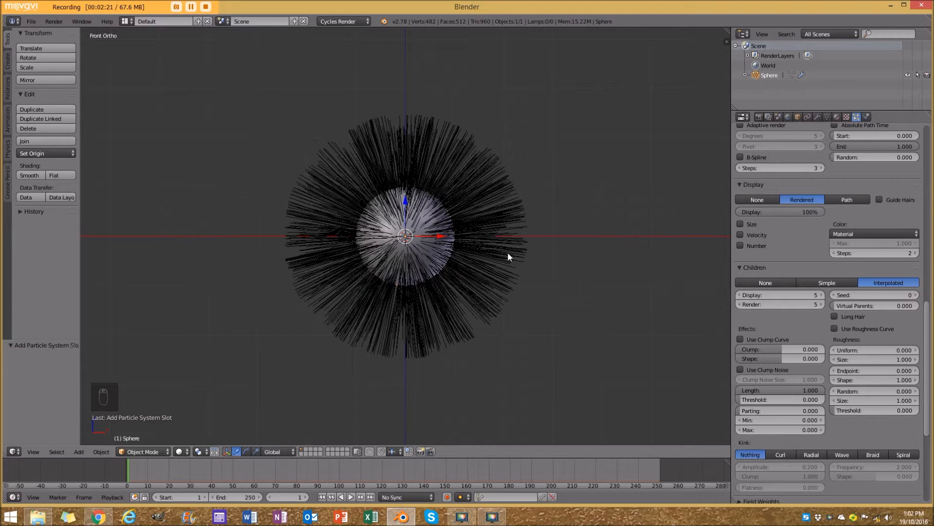
# - Collapse the Children, Cycles Hair Rendering, Cycles Hair Settings and Display sections of the particle settings
pyautogui.click(770, 267)
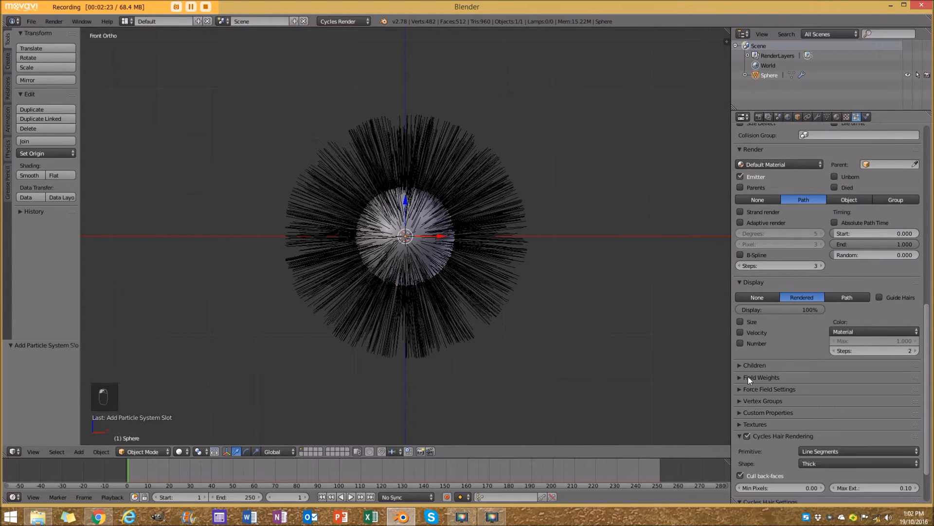
pyautogui.click(739, 438)
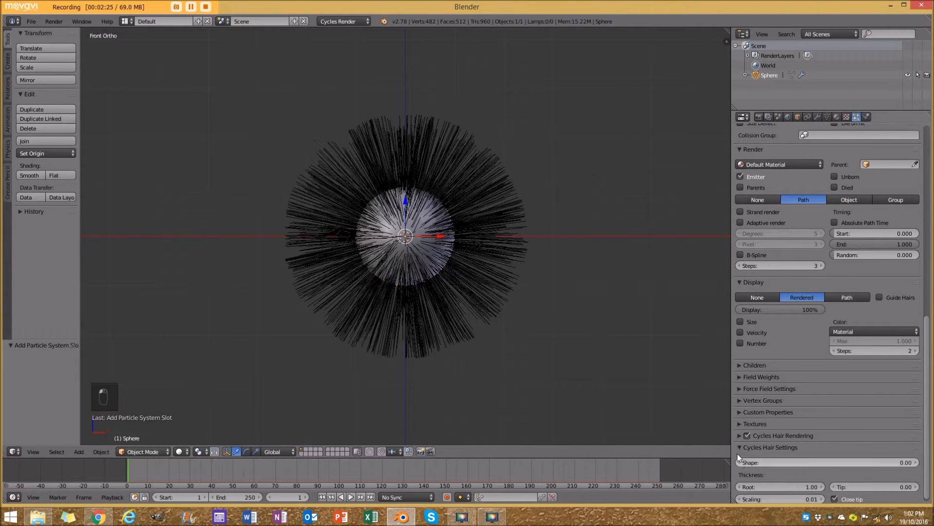
pyautogui.click(740, 282)
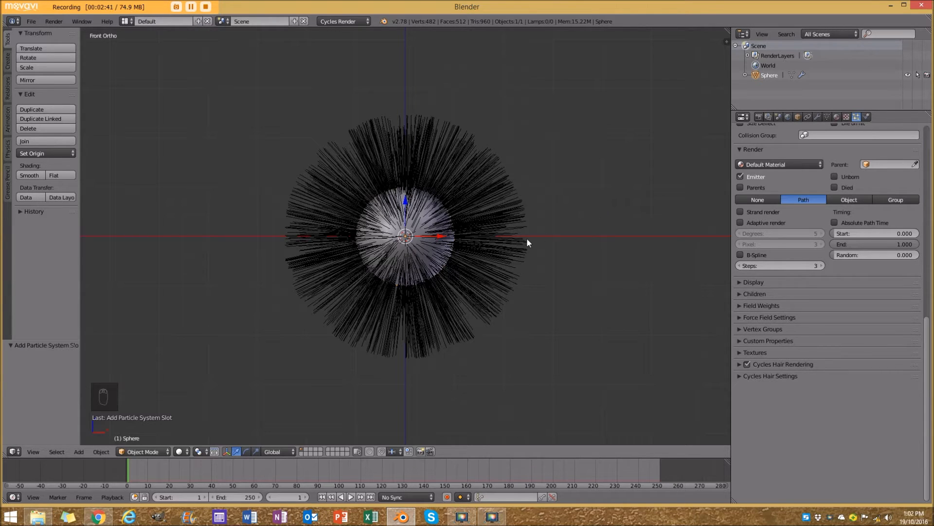
# - Play the animation to check the hair without dynamics, and return to the first frame
pyautogui.scroll(2, 737, 200)
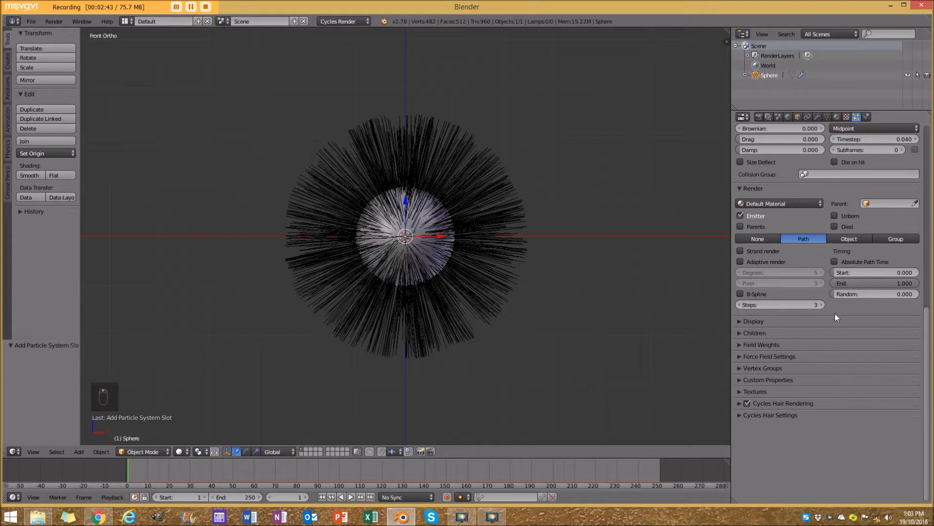
pyautogui.scroll(5, 836, 316)
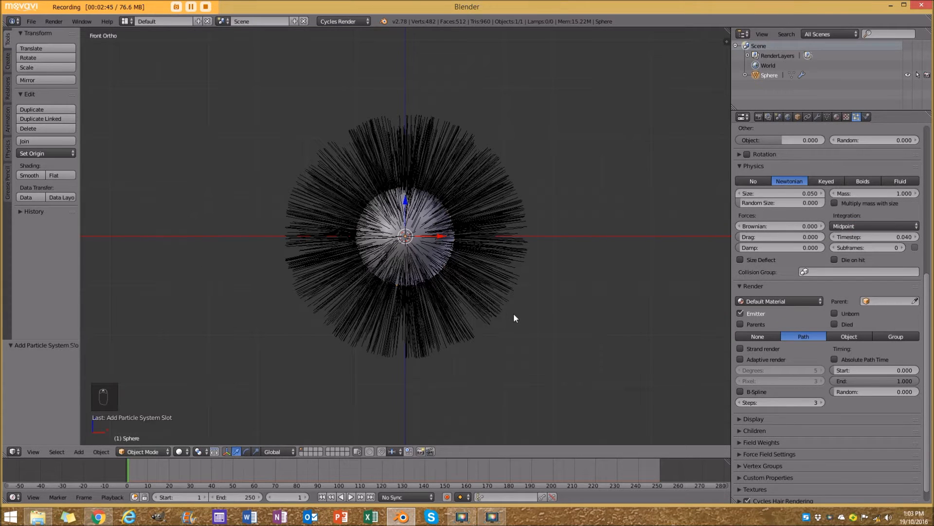
pyautogui.hotkey('alt', 'a')
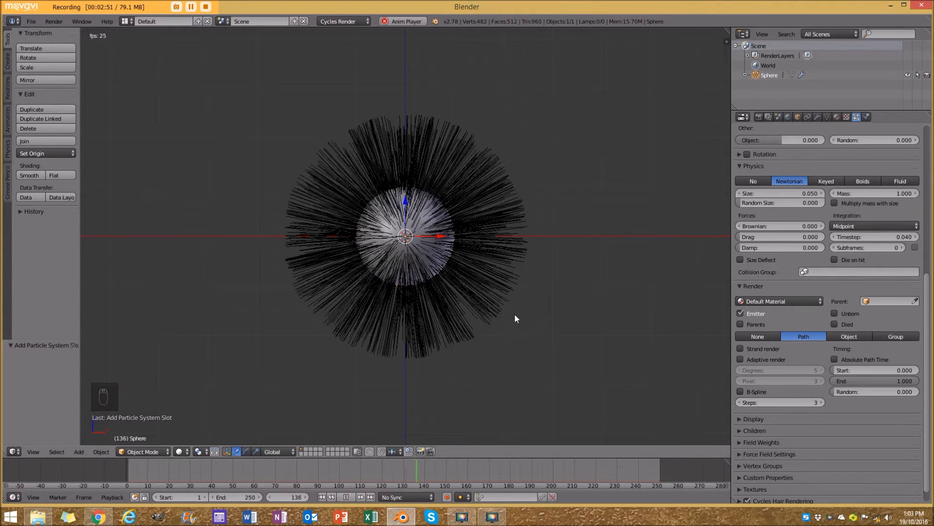
pyautogui.hotkey('alt', 'a')
pyautogui.hotkey('shift', 'Left')
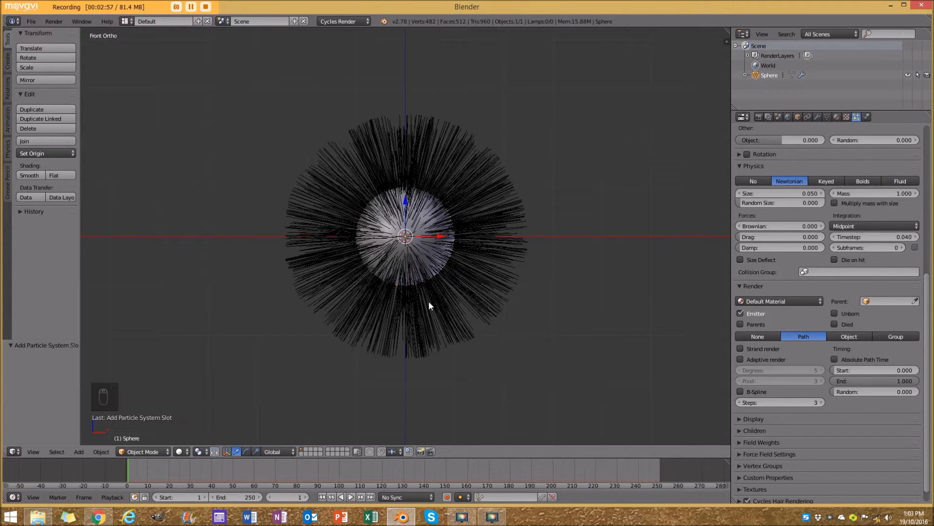
# - Enable Hair dynamics for the particle system and expand its settings
pyautogui.scroll(3, 773, 204)
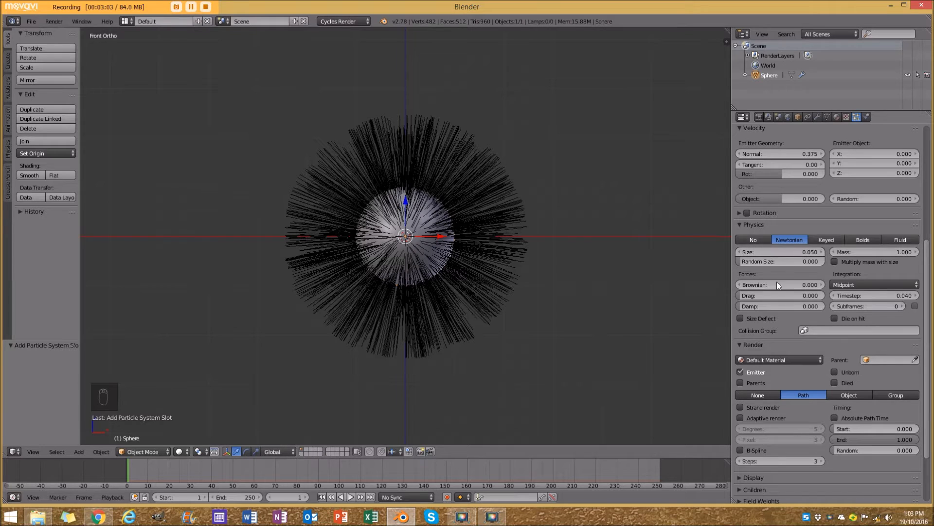
pyautogui.scroll(3, 778, 331)
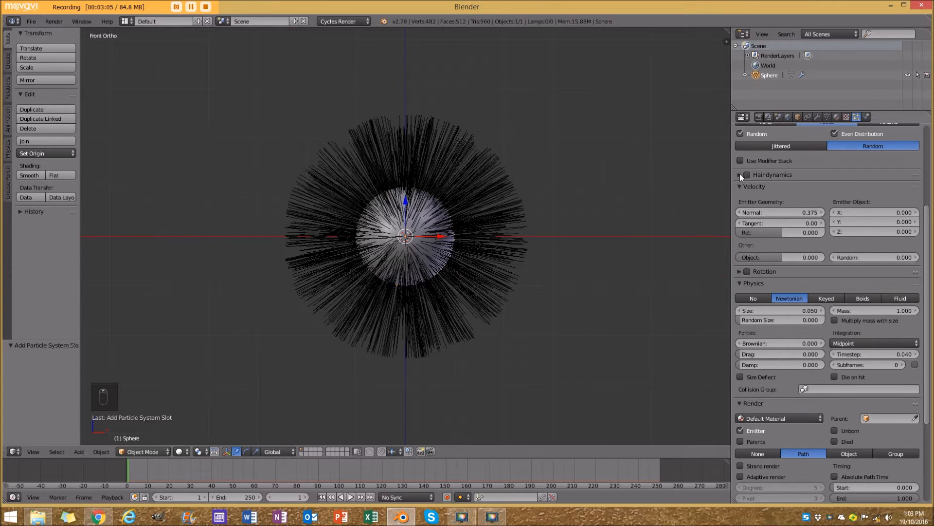
pyautogui.click(740, 178)
pyautogui.click(747, 174)
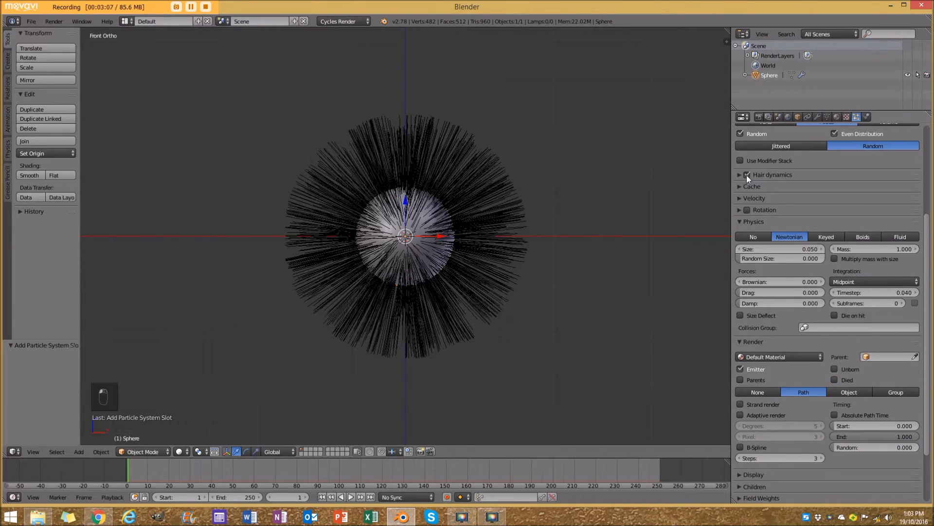
pyautogui.click(739, 174)
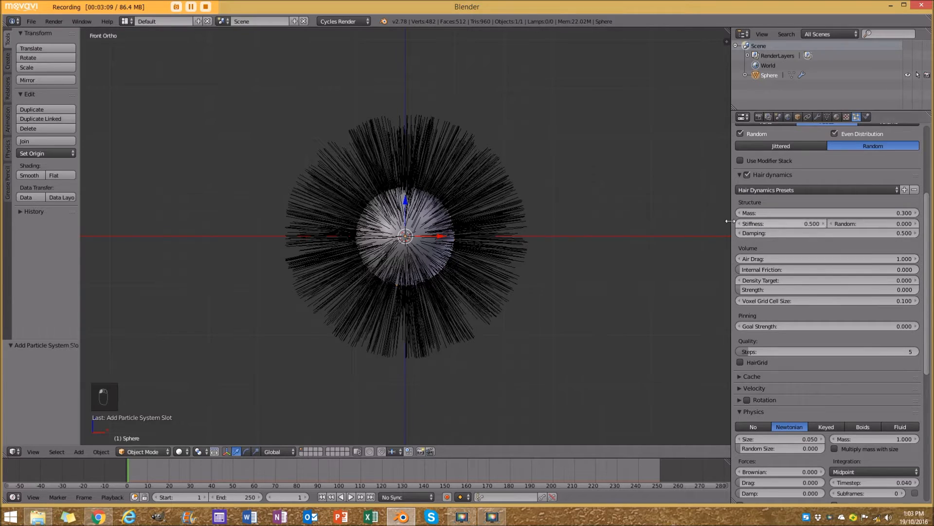
# - Play the animation to preview the hair with dynamics on, and return to frame 1
pyautogui.hotkey('alt', 'a')
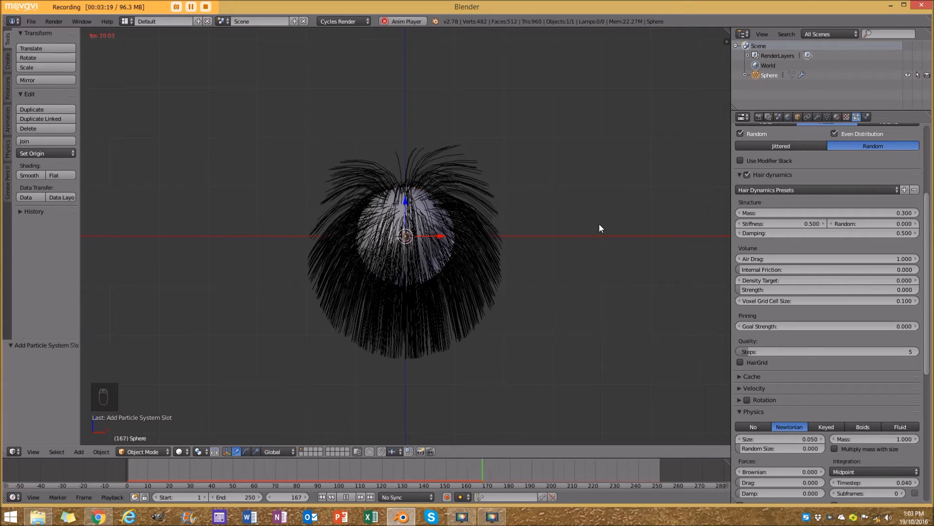
pyautogui.hotkey('alt', 'a')
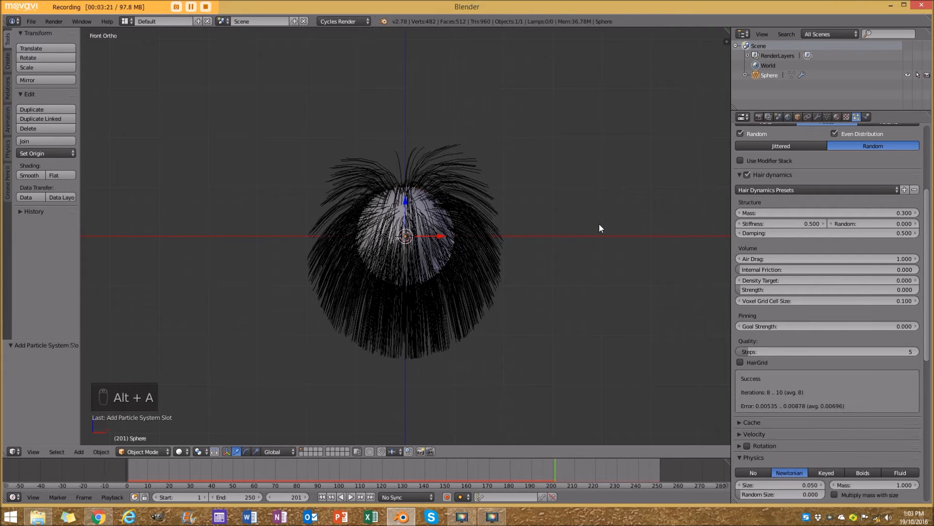
pyautogui.hotkey('shift', 'Left')
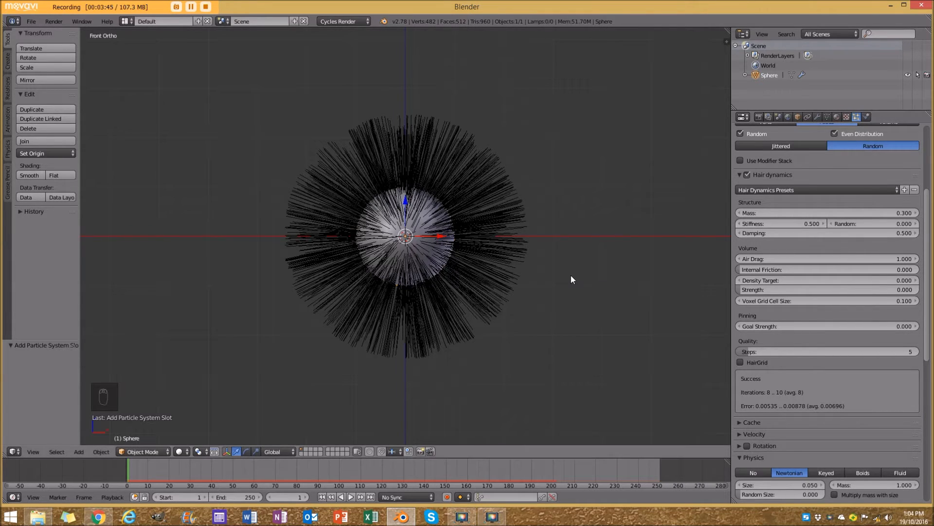
# - Try hair stiffness values of 9 and 0.8 with the animation playing, and set the stiffness to 1.2
pyautogui.click(765, 224)
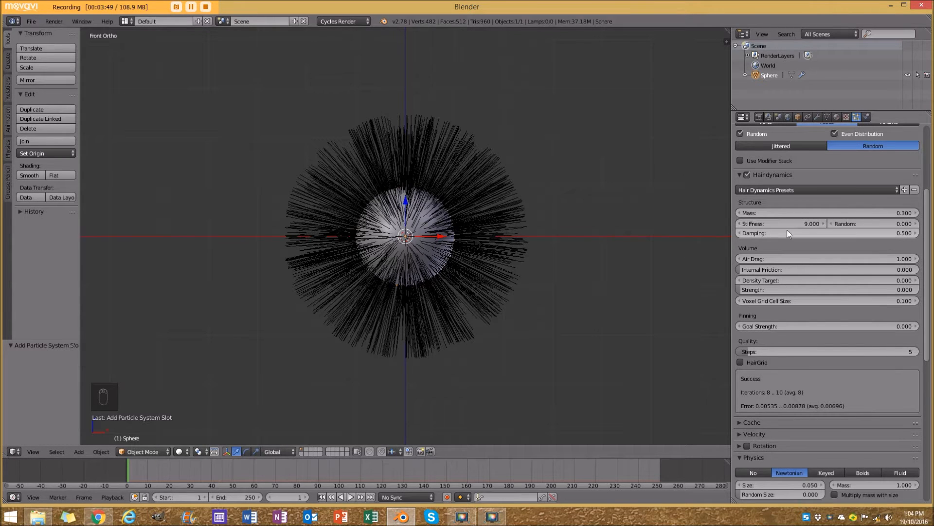
pyautogui.hotkey('alt', 'a')
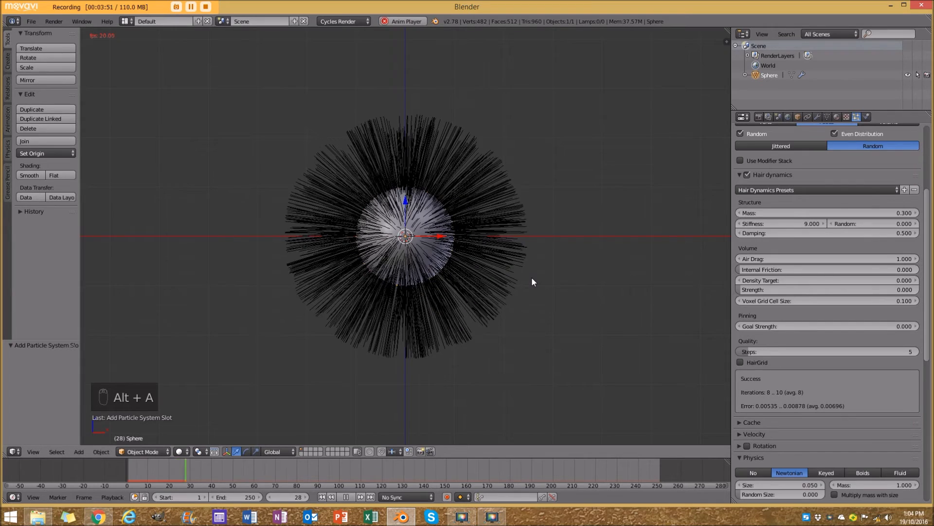
pyautogui.moveTo(803, 224)
pyautogui.mouseDown()
pyautogui.moveTo(751, 225)
pyautogui.moveTo(799, 225)
pyautogui.mouseUp()
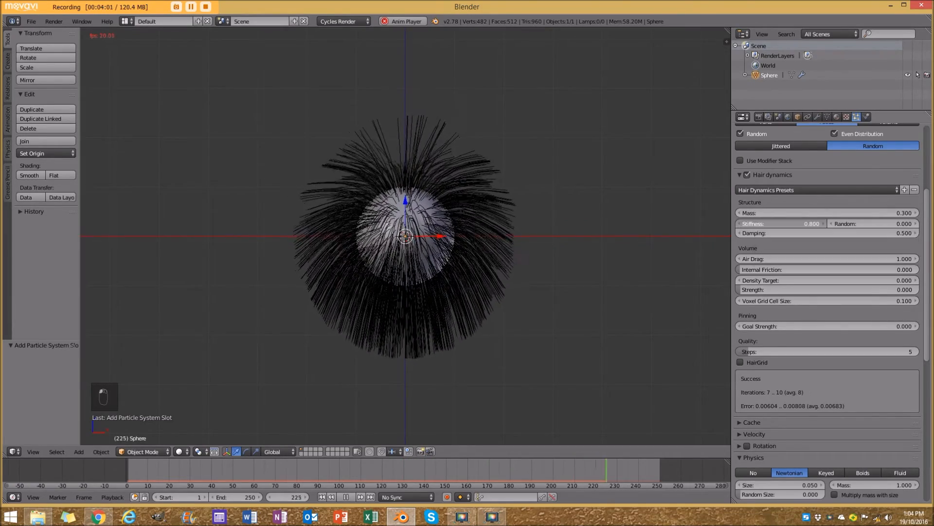
pyautogui.moveTo(767, 224); pyautogui.dragTo(769, 224)
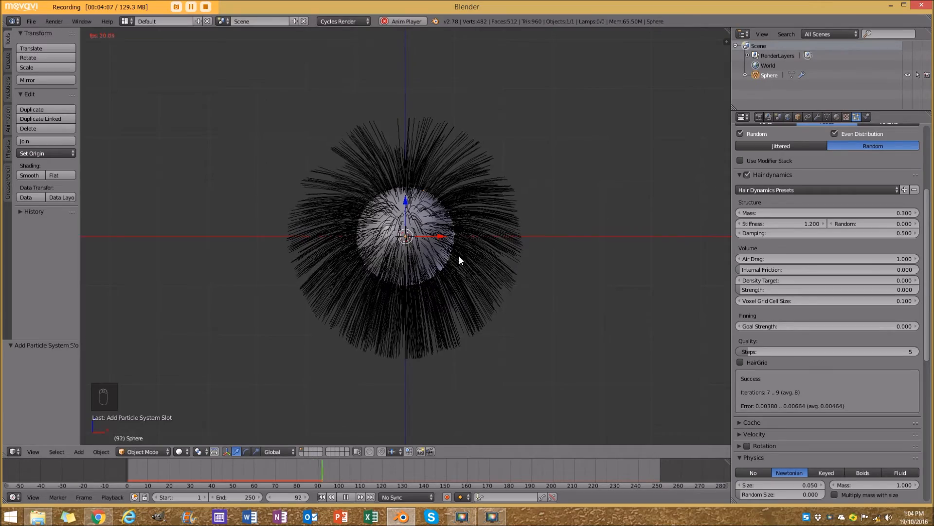
# - Test how the hair reacts by moving the sphere around during playback, cancelling each move, and stop the animation
pyautogui.press('g')
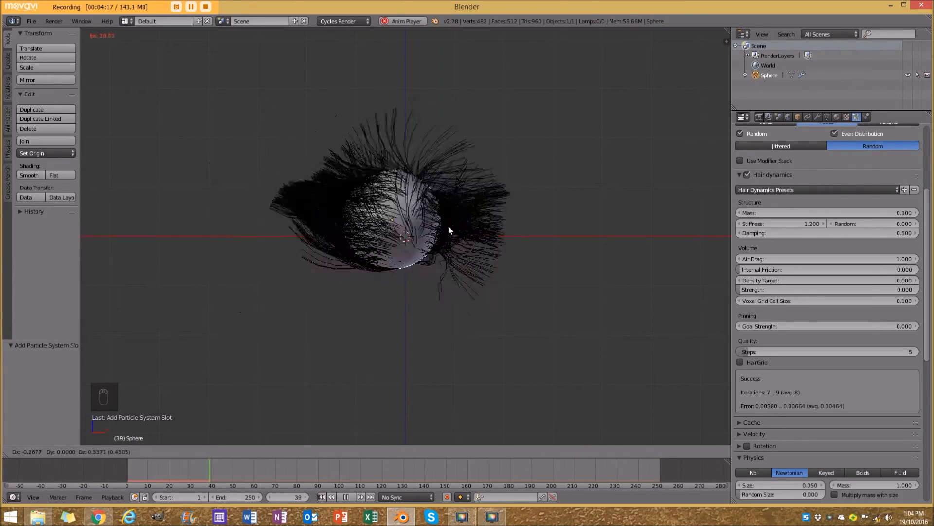
pyautogui.rightClick(519, 257)
pyautogui.hotkey('alt', 'a')
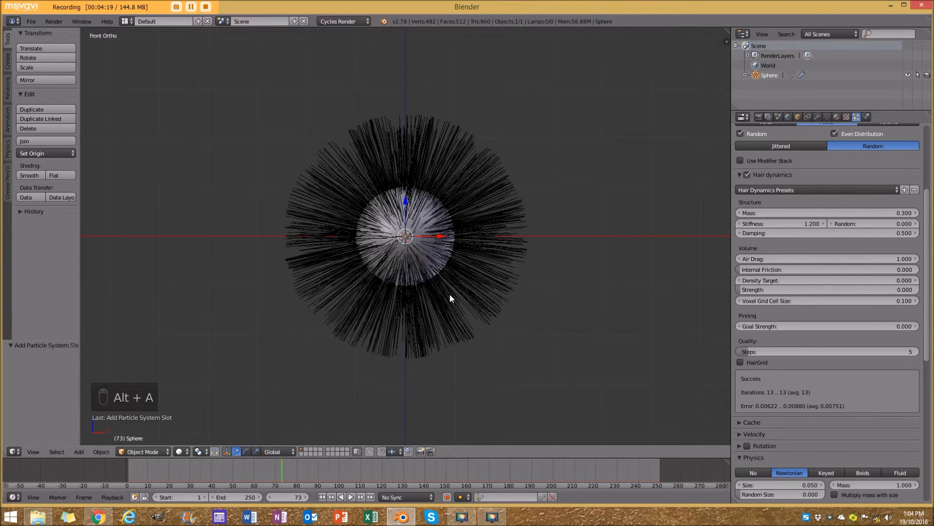
pyautogui.press('g')
pyautogui.rightClick(454, 242)
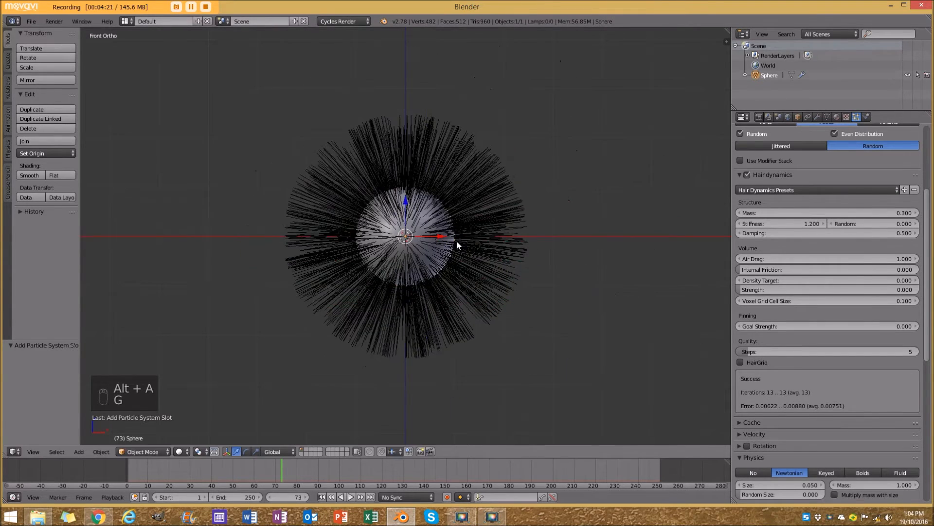
pyautogui.hotkey('alt', 'a')
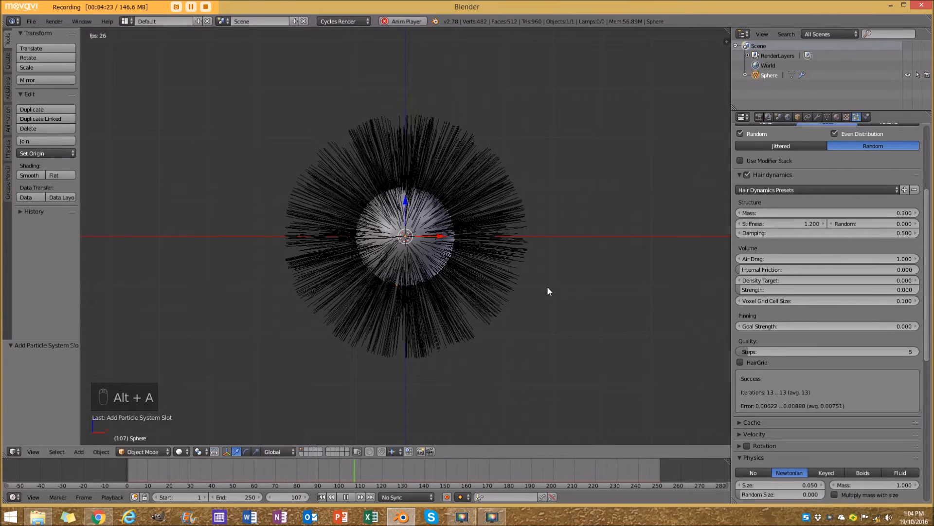
pyautogui.press('g')
pyautogui.rightClick(551, 332)
pyautogui.press('g')
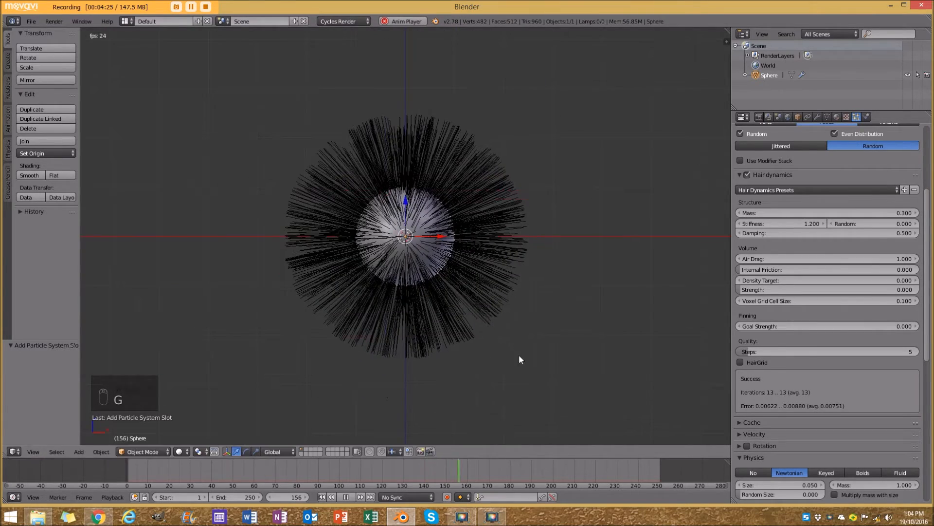
pyautogui.rightClick(494, 313)
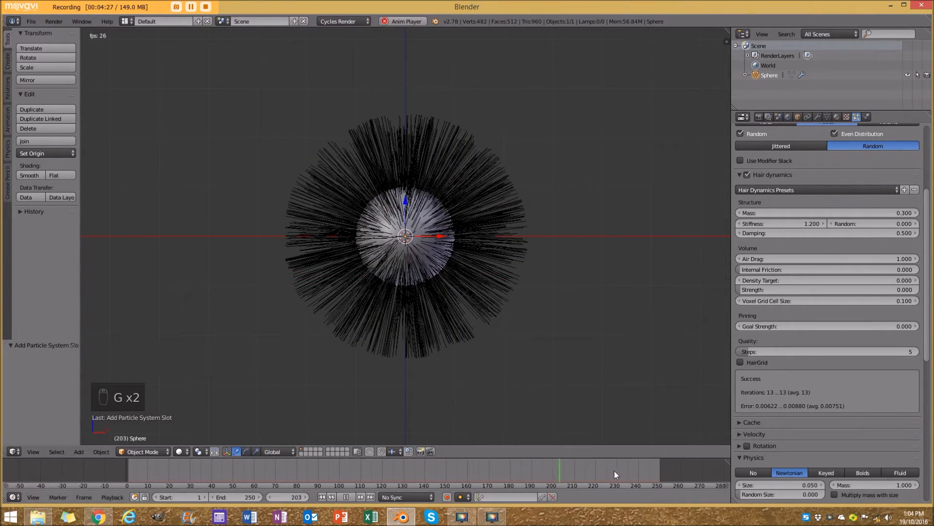
pyautogui.press('g')
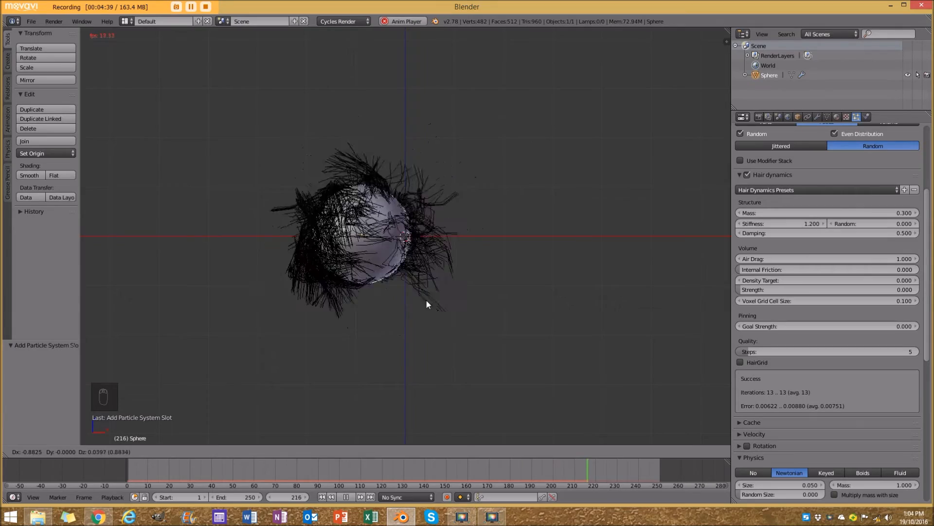
pyautogui.rightClick(439, 302)
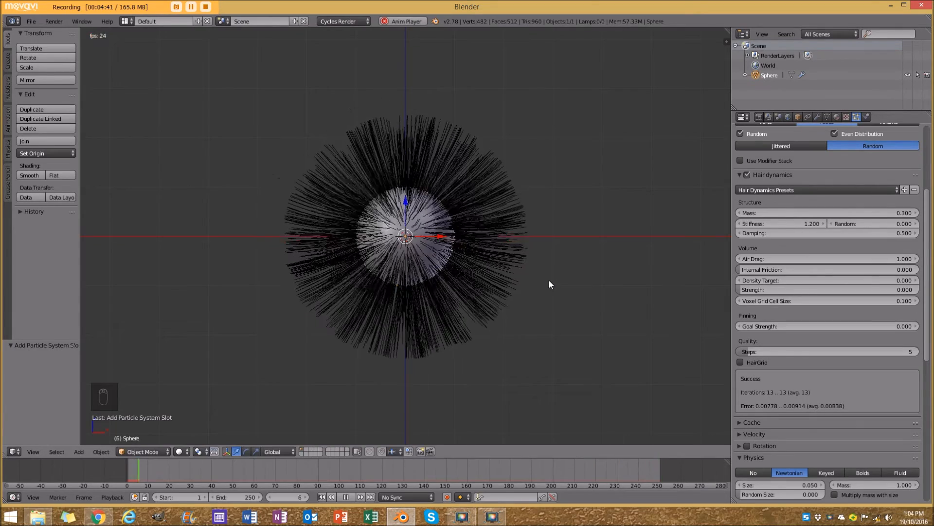
pyautogui.hotkey('alt', 'a')
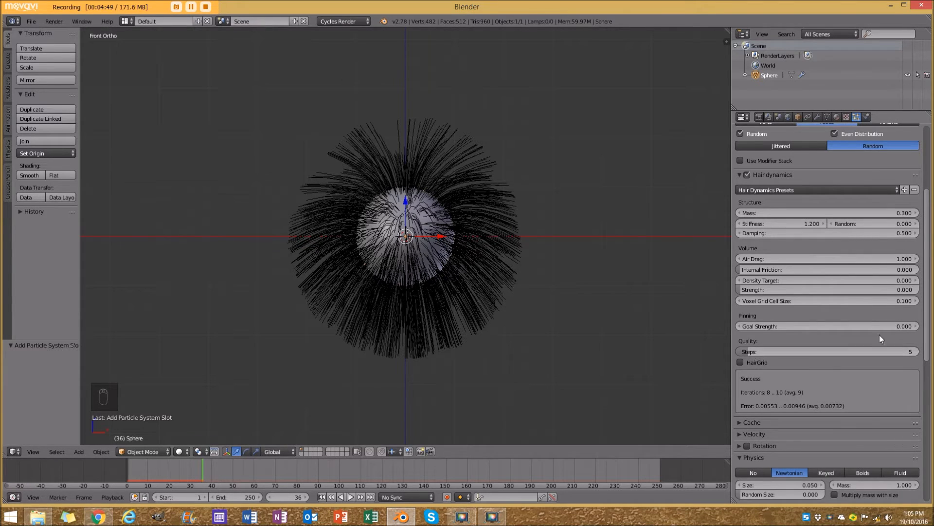
pyautogui.scroll(-2, 880, 337)
pyautogui.scroll(3, 886, 361)
pyautogui.scroll(4, 903, 246)
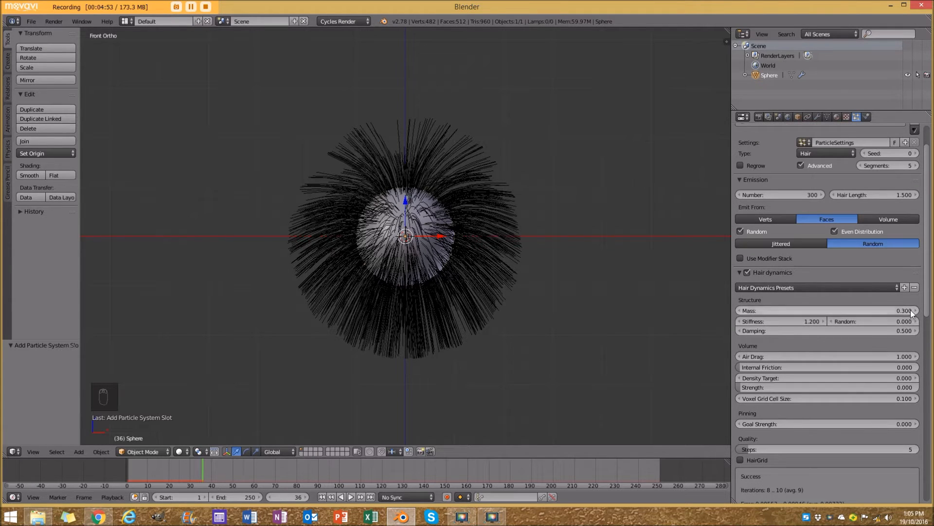
pyautogui.scroll(-3, 895, 346)
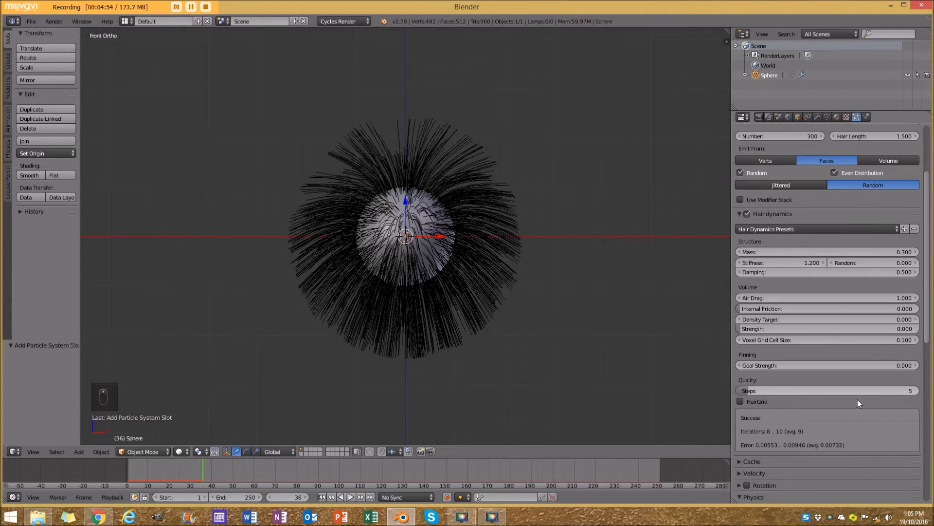
pyautogui.click(914, 391)
pyautogui.press('Escape')
# - Expand the hair's Display settings and set the display steps to 3
pyautogui.scroll(-6, 811, 393)
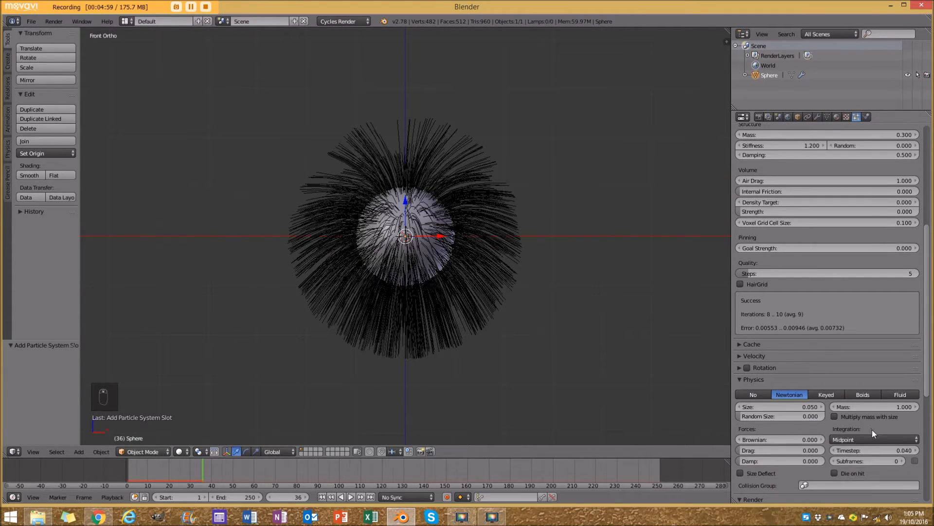
pyautogui.scroll(-9, 873, 438)
pyautogui.click(785, 456)
pyautogui.scroll(-5, 778, 447)
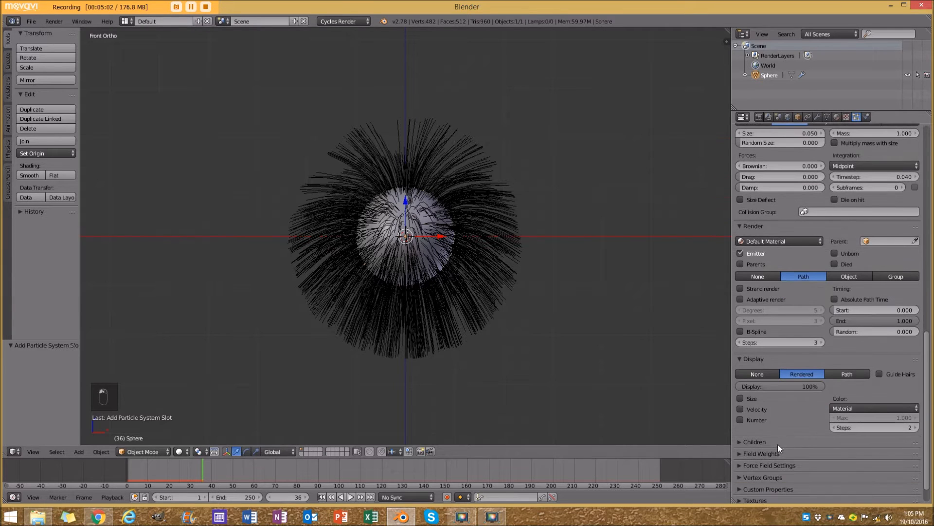
pyautogui.click(915, 427)
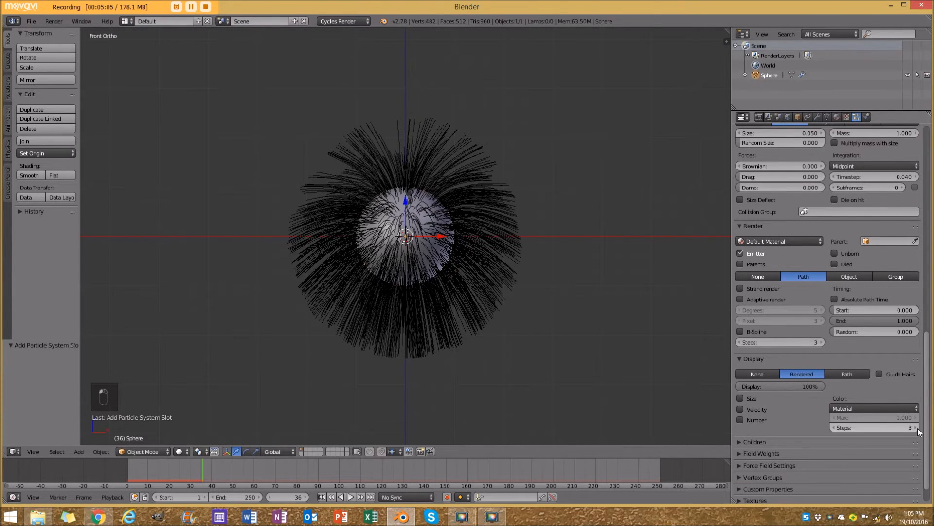
# - Lower the hair's display steps to 0 and compare how smoothly the strands curve
pyautogui.scroll(6, 513, 155)
pyautogui.keyDown('shift'); pyautogui.moveTo(486, 131); pyautogui.dragTo(469, 318, button='middle'); pyautogui.keyUp('shift')
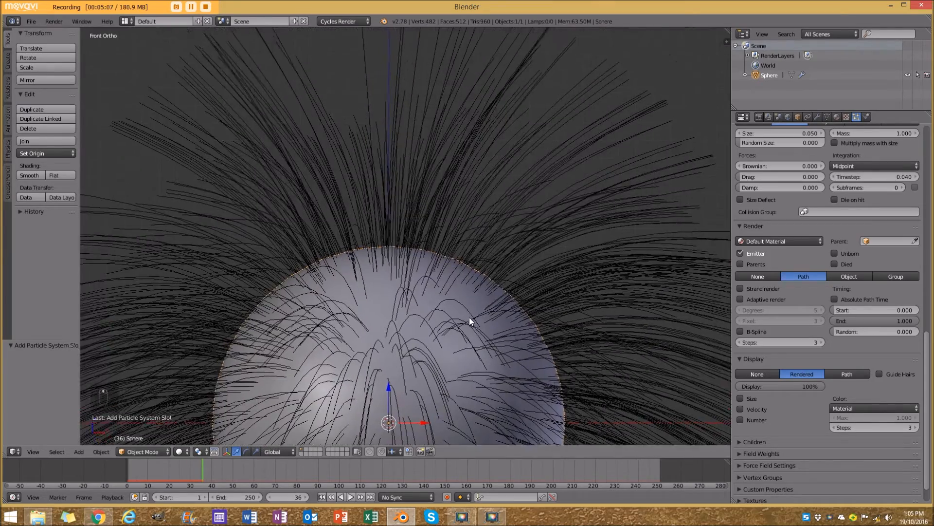
pyautogui.scroll(1, 470, 317)
pyautogui.click(831, 427)
pyautogui.click(831, 427)
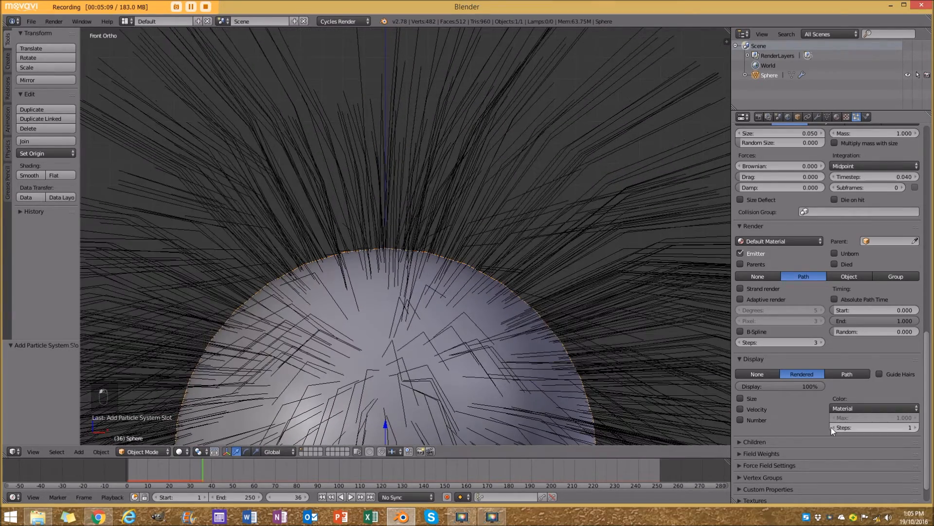
pyautogui.click(831, 427)
pyautogui.scroll(-6, 453, 177)
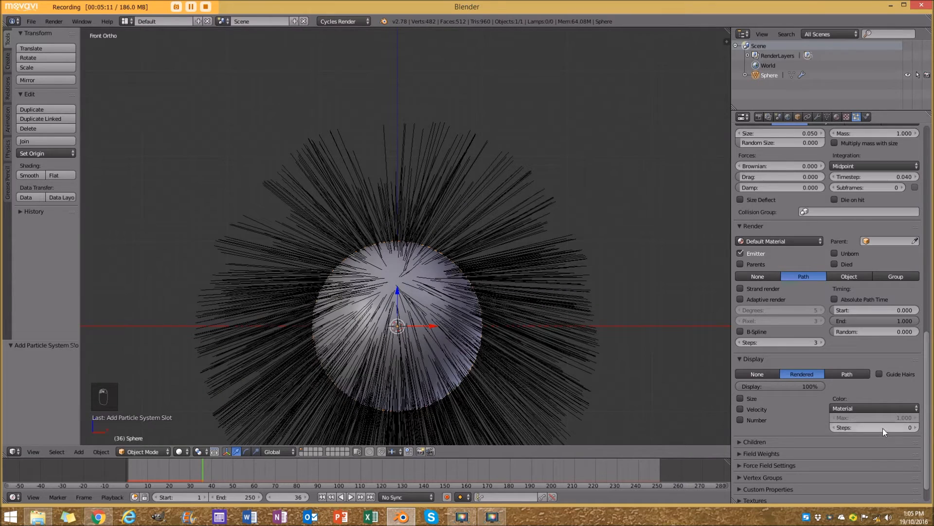
# - Raise the hair's display steps back to 3 so the strands curve smoothly
pyautogui.click(916, 429)
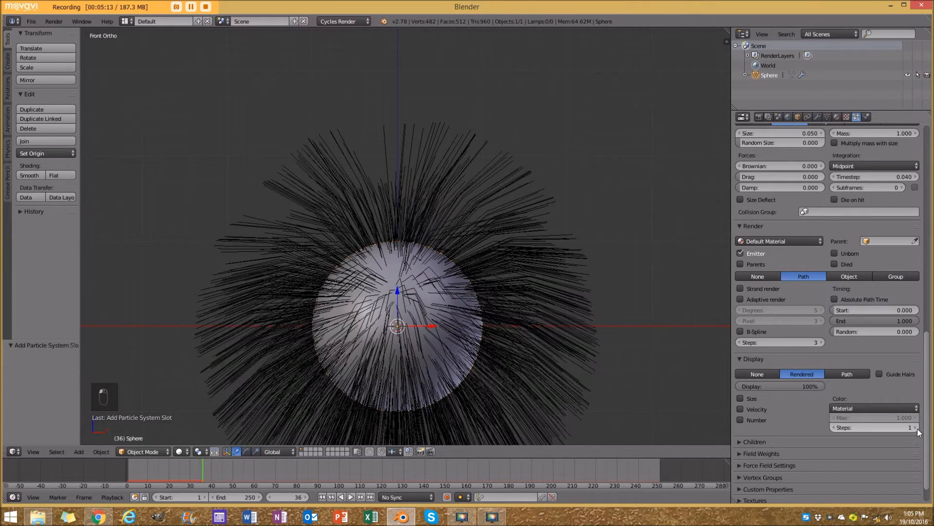
pyautogui.click(916, 429)
pyautogui.click(917, 428)
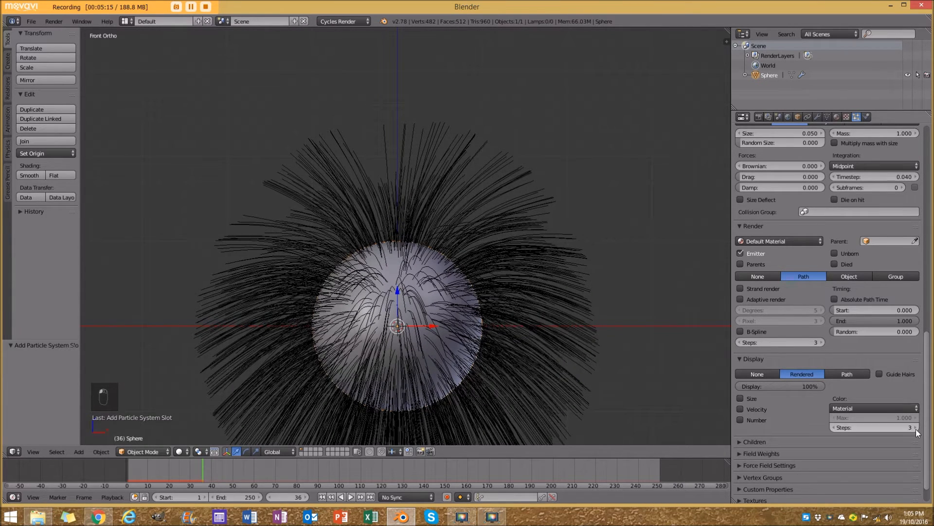
pyautogui.scroll(-4, 492, 229)
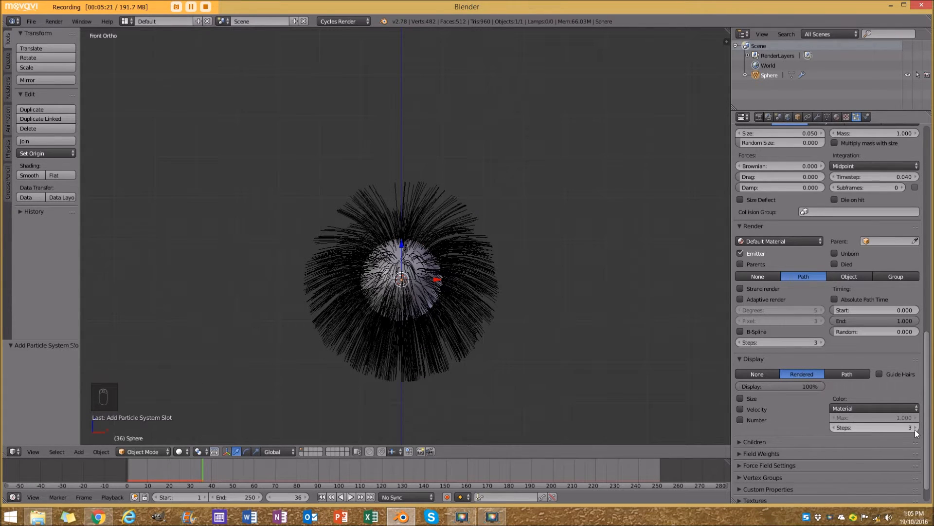
pyautogui.scroll(2, 423, 280)
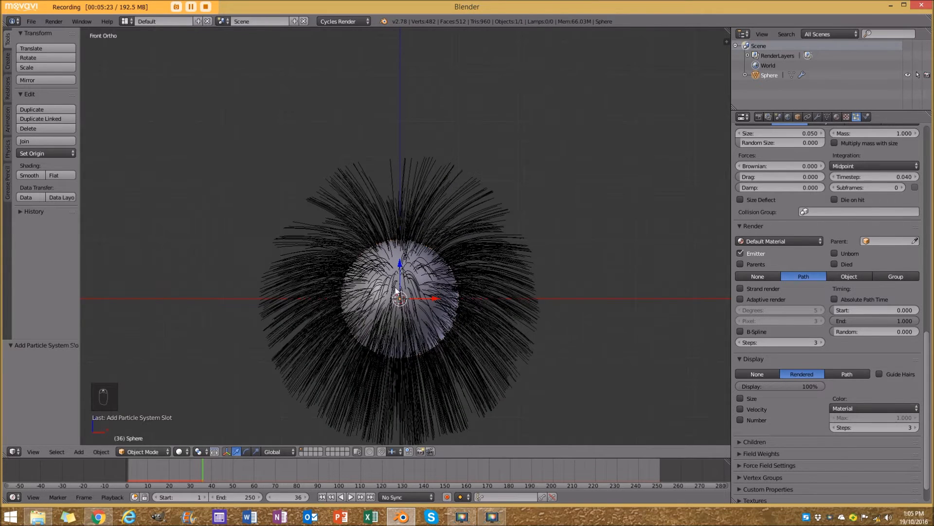
# - Play the hair animation briefly, return to frame 1, and collapse the hair's Display settings
pyautogui.scroll(-2, 404, 287)
pyautogui.hotkey('alt', 'a')
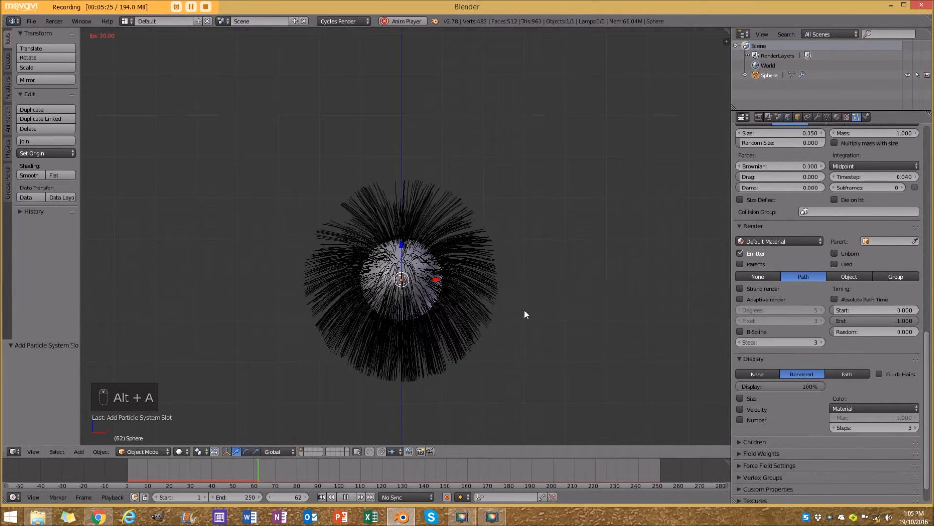
pyautogui.hotkey('alt', 'a')
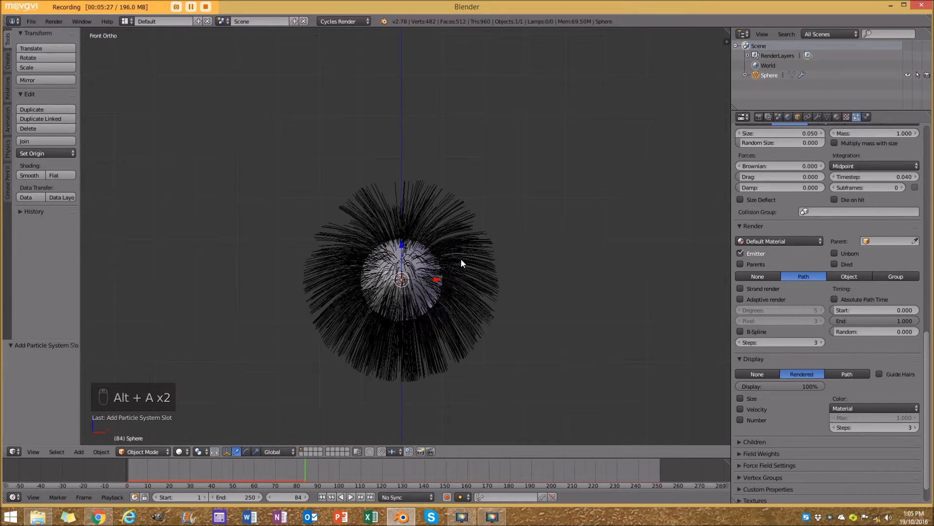
pyautogui.hotkey('shift', 'Left')
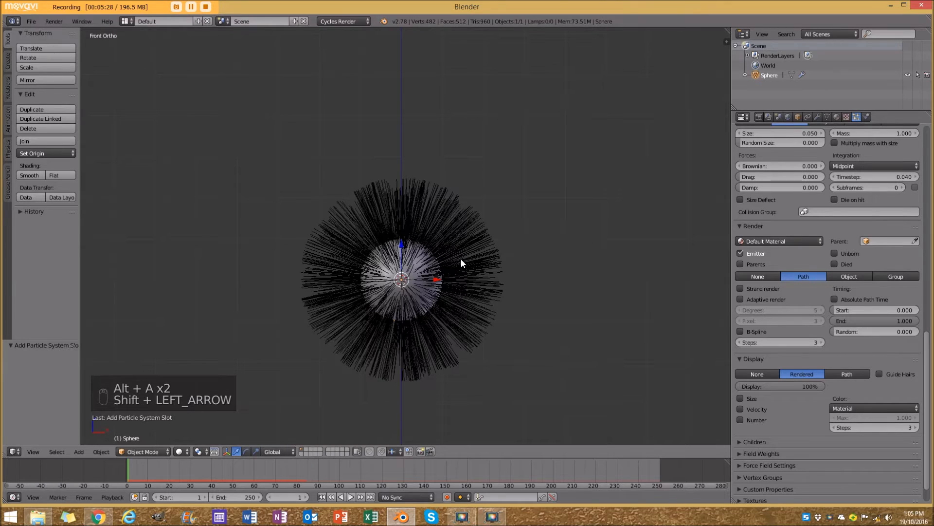
pyautogui.click(840, 410)
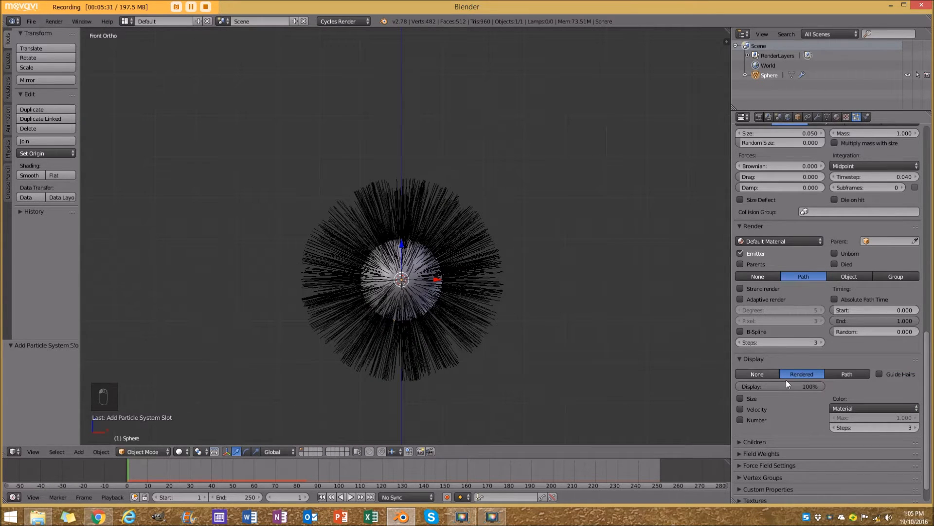
pyautogui.click(778, 359)
# - Add a sun lamp, move it to about X 4.57, Z 3.69 in front view, and rotate it about 50° to aim at the sphere
pyautogui.scroll(2, 419, 277)
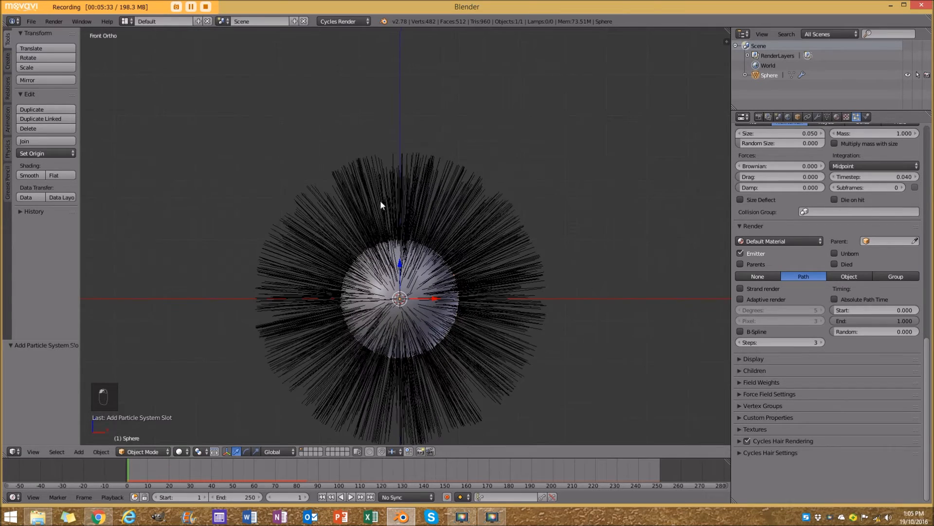
pyautogui.scroll(-2, 334, 263)
pyautogui.moveTo(333, 262); pyautogui.dragTo(316, 293, button='middle')
pyautogui.press('KP_1')
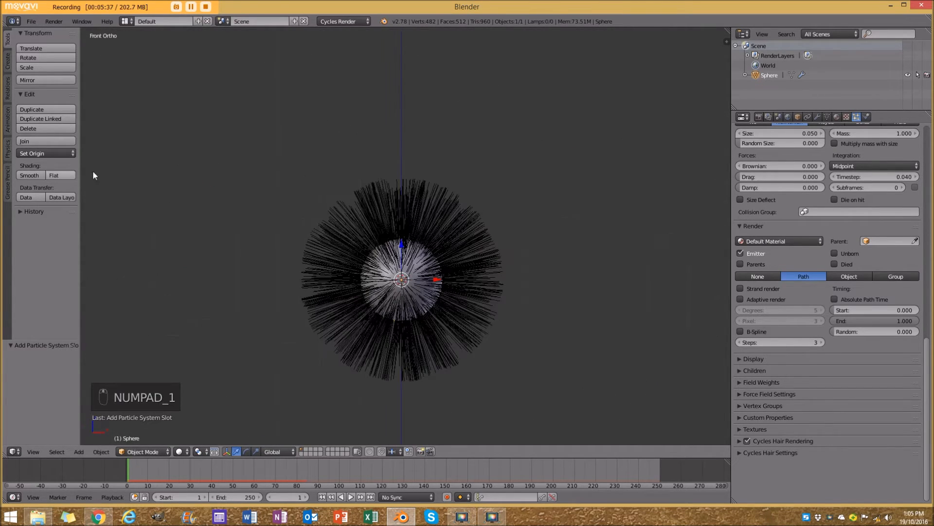
pyautogui.click(78, 452)
pyautogui.moveTo(103, 329)
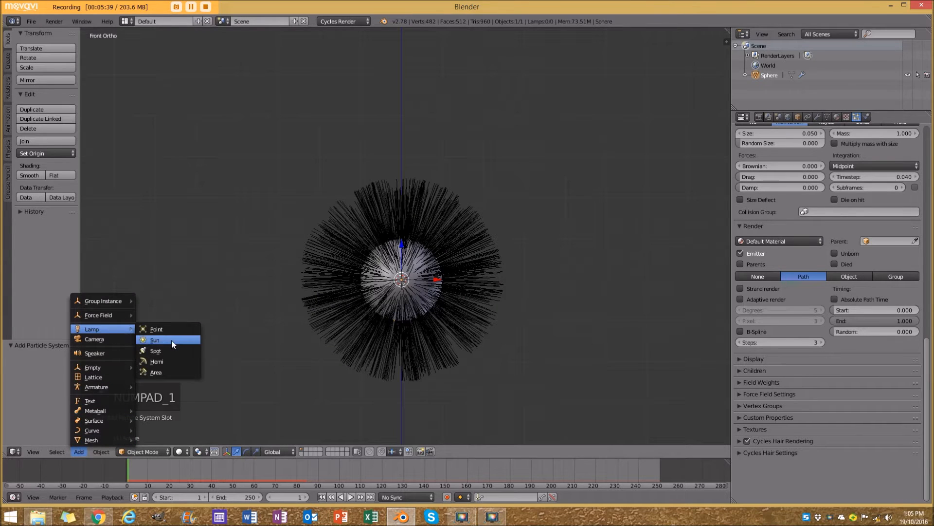
pyautogui.click(175, 339)
pyautogui.press('g')
pyautogui.click(395, 223)
pyautogui.press('r')
pyautogui.click(468, 284)
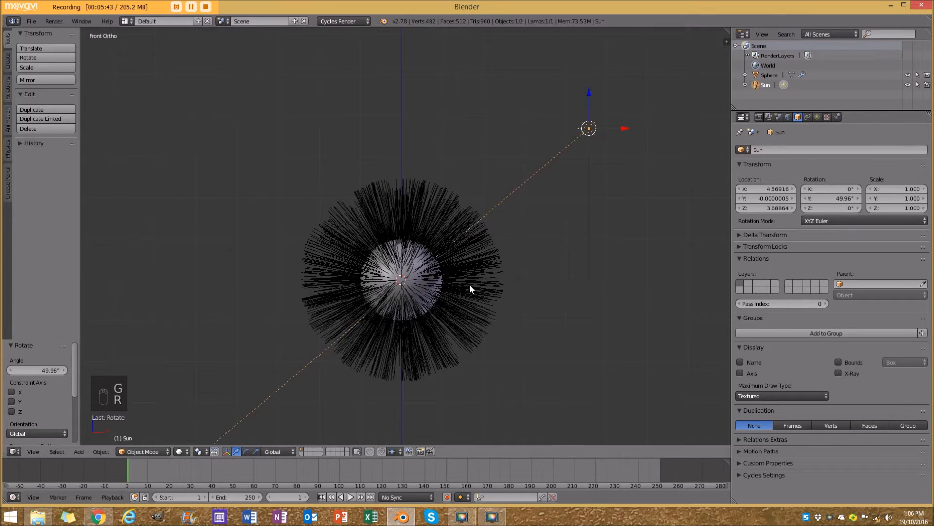
# - Preview the lit hair sphere in rendered shading, return to solid shading, and inspect it from an angle
pyautogui.hotkey('shift', 'z')
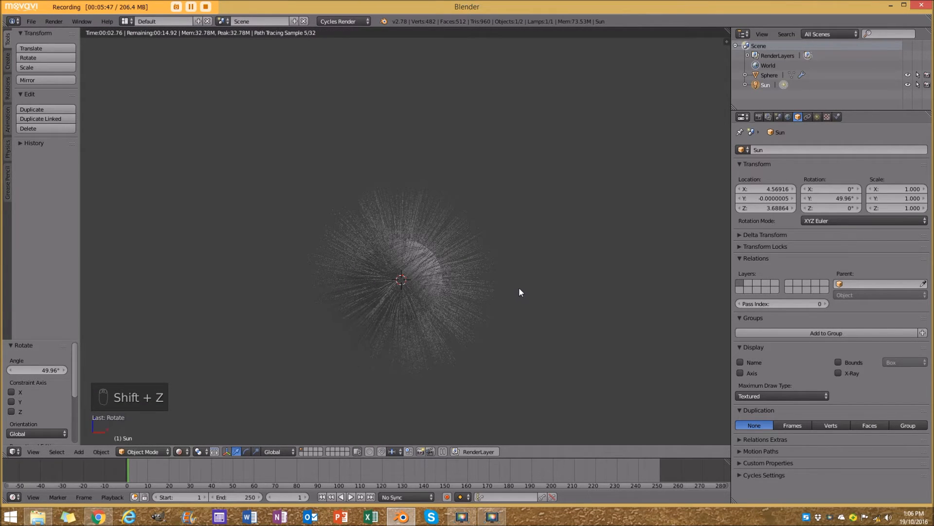
pyautogui.press('z')
pyautogui.press('z')
pyautogui.press('z')
pyautogui.scroll(4, 507, 272)
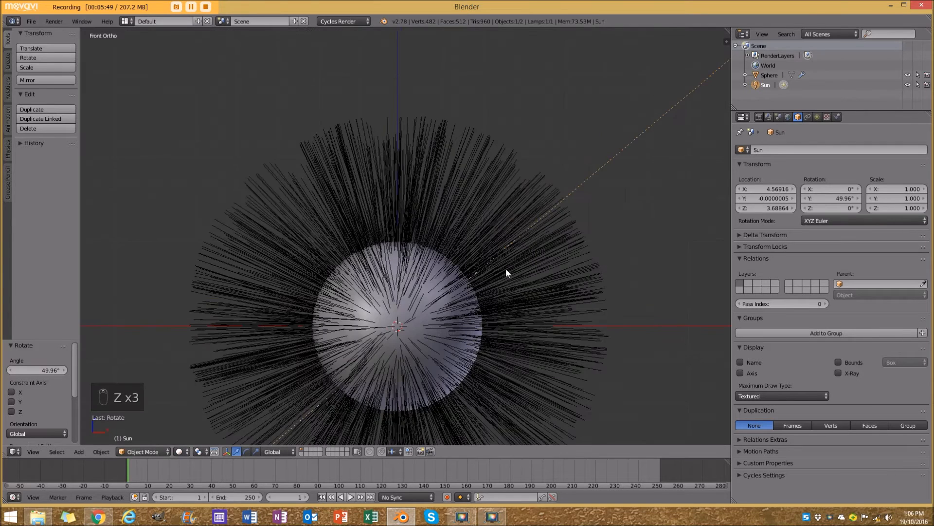
pyautogui.scroll(-5, 537, 205)
pyautogui.moveTo(405, 280); pyautogui.dragTo(444, 294, button='middle')
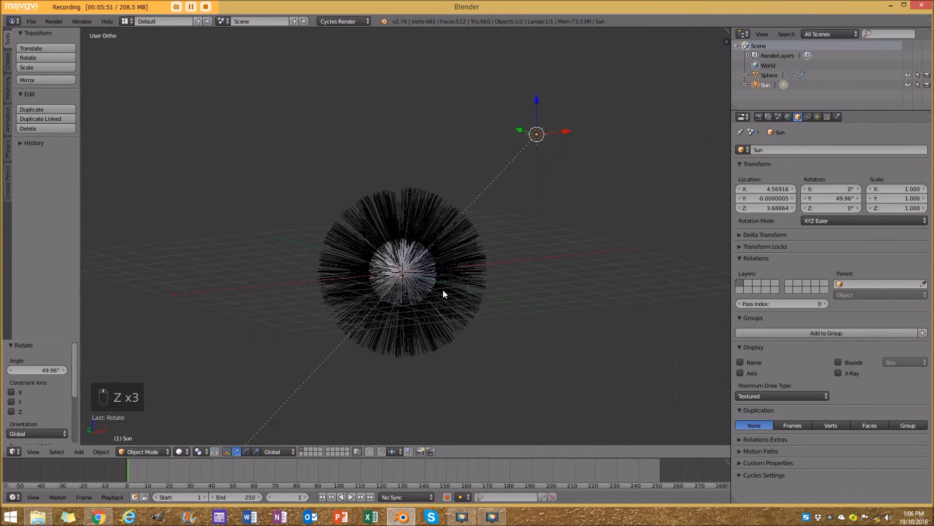
# - Enable nodes for the world and set its background color to black
pyautogui.click(787, 117)
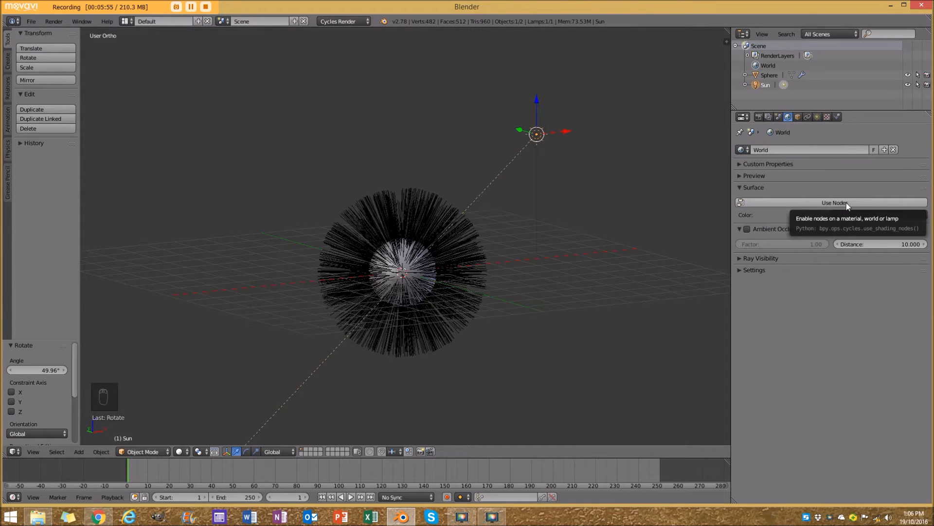
pyautogui.click(845, 202)
pyautogui.click(876, 221)
pyautogui.moveTo(909, 136); pyautogui.dragTo(908, 155)
pyautogui.moveTo(484, 243); pyautogui.dragTo(454, 249, button='middle')
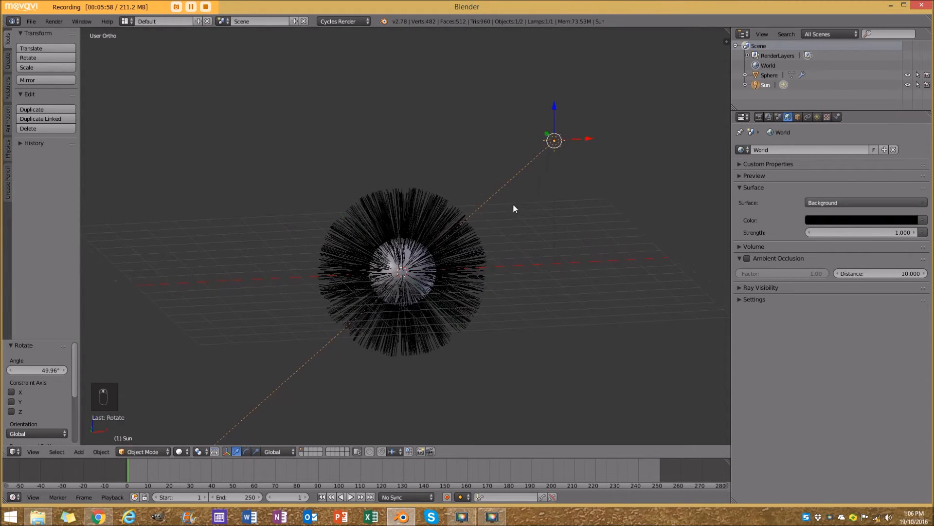
# - Set the sun lamp's strength to 3 and preview the scene rendered from the front
pyautogui.click(817, 116)
pyautogui.click(888, 283)
pyautogui.write('3')
pyautogui.press('Return')
pyautogui.press('KP_1')
pyautogui.hotkey('shift', 'z')
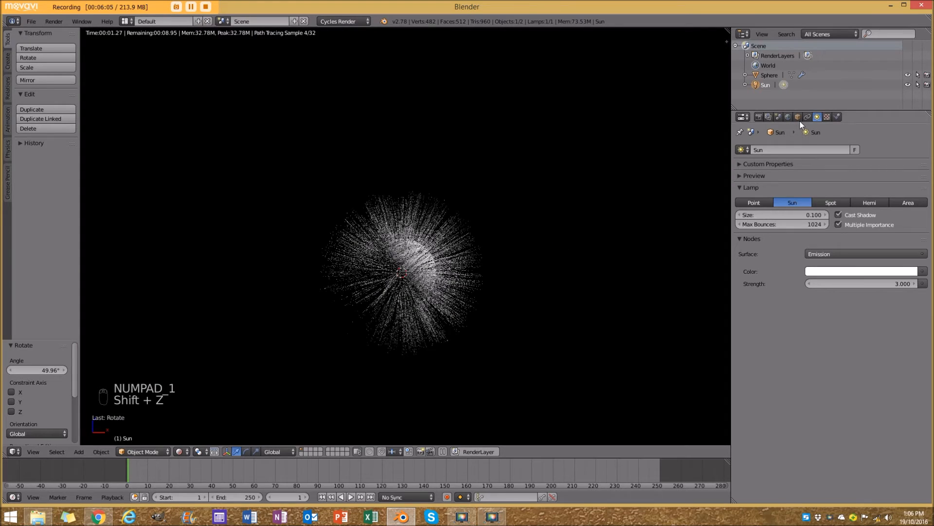
# - Set the render device to GPU Compute and return the viewport to solid shading
pyautogui.click(758, 117)
pyautogui.click(827, 198)
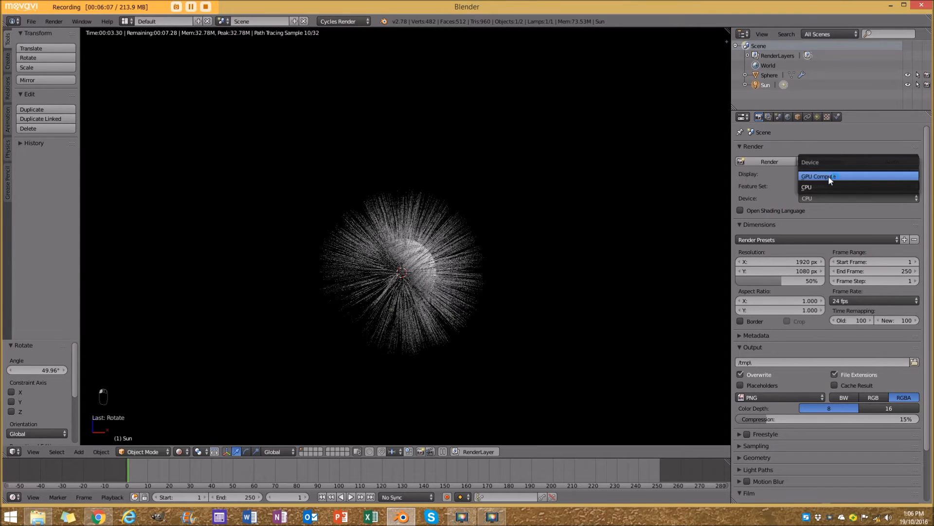
pyautogui.click(828, 176)
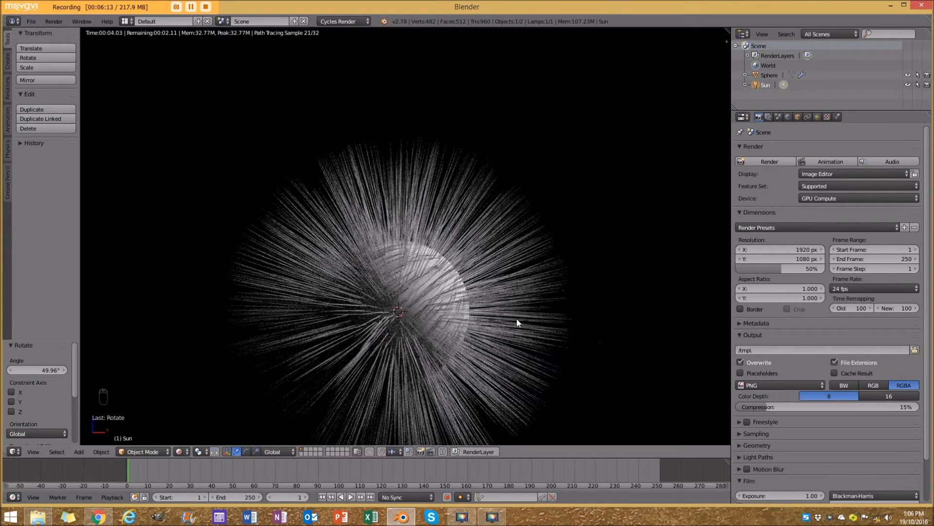
pyautogui.press('z')
pyautogui.press('z')
pyautogui.press('z')
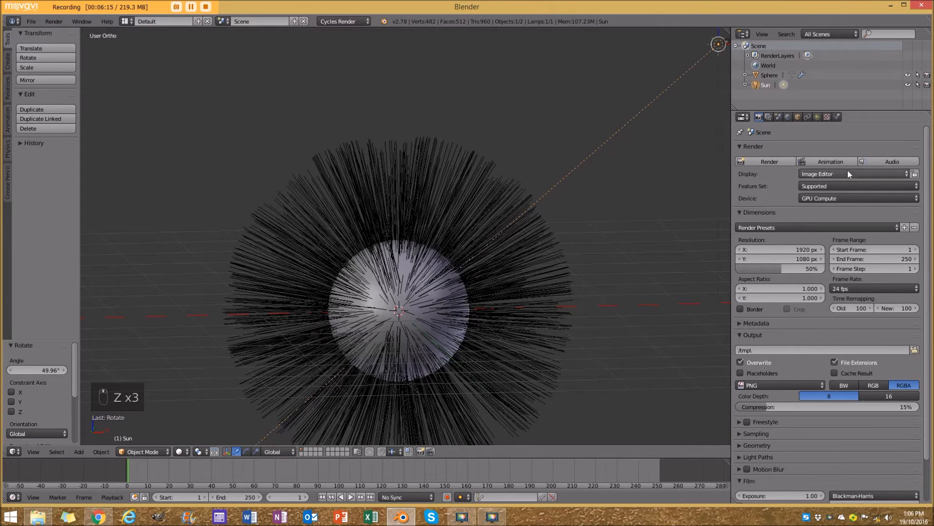
# - Select the sphere and set its Cycles hair thickness to 3 at the root and 0.02 at the tip
pyautogui.scroll(-2, 875, 293)
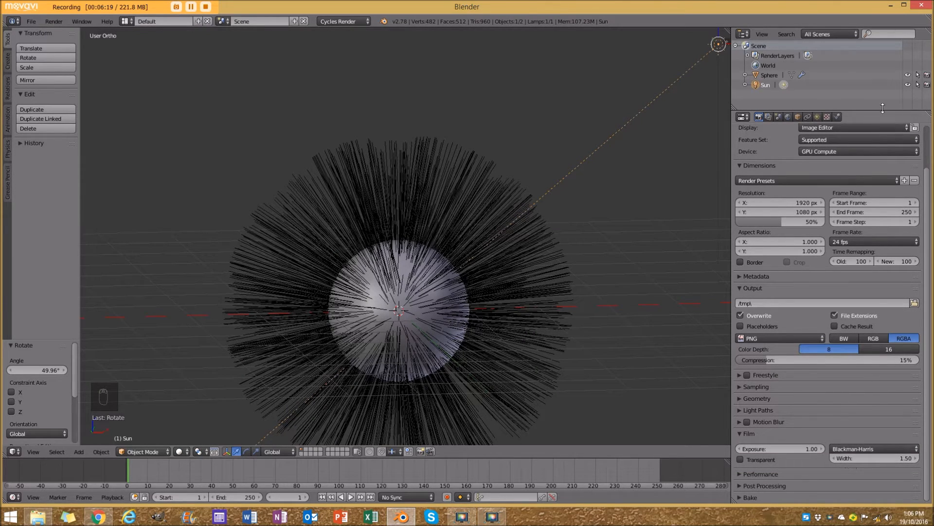
pyautogui.rightClick(459, 180)
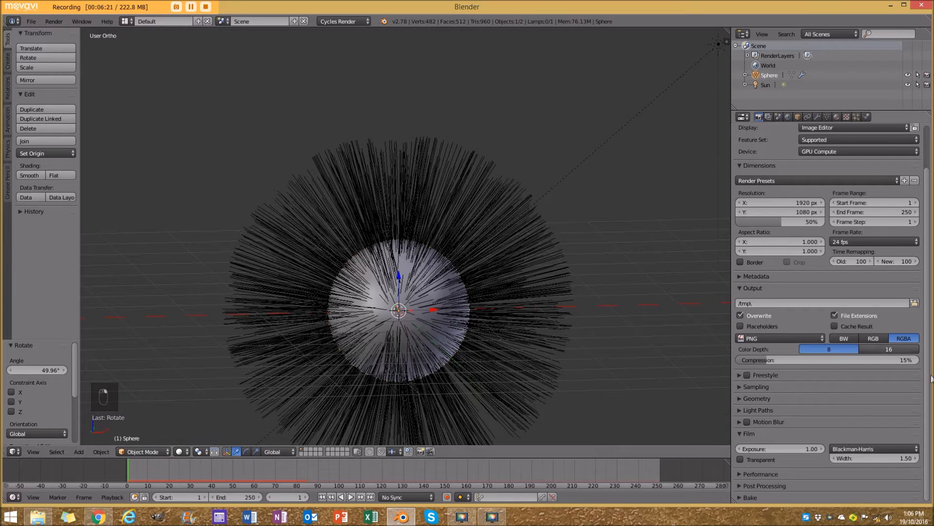
pyautogui.click(856, 117)
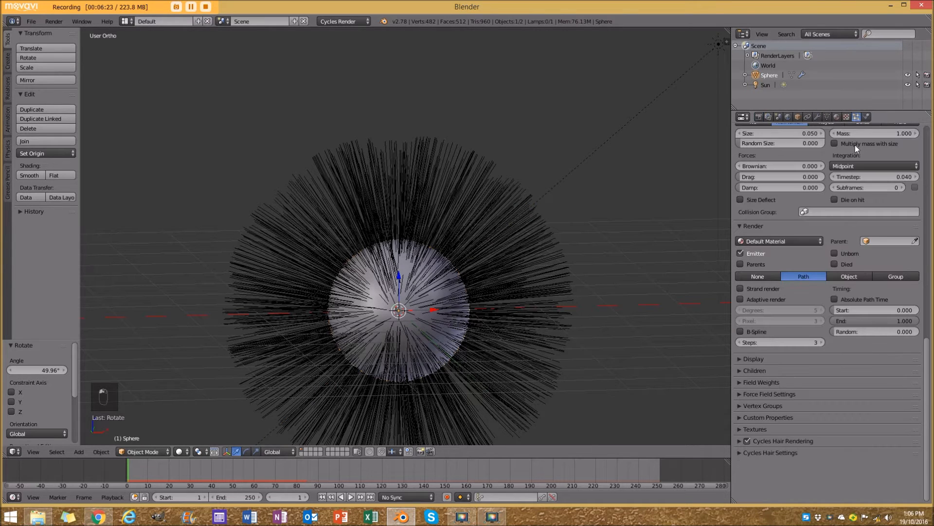
pyautogui.click(758, 452)
pyautogui.scroll(-1, 778, 446)
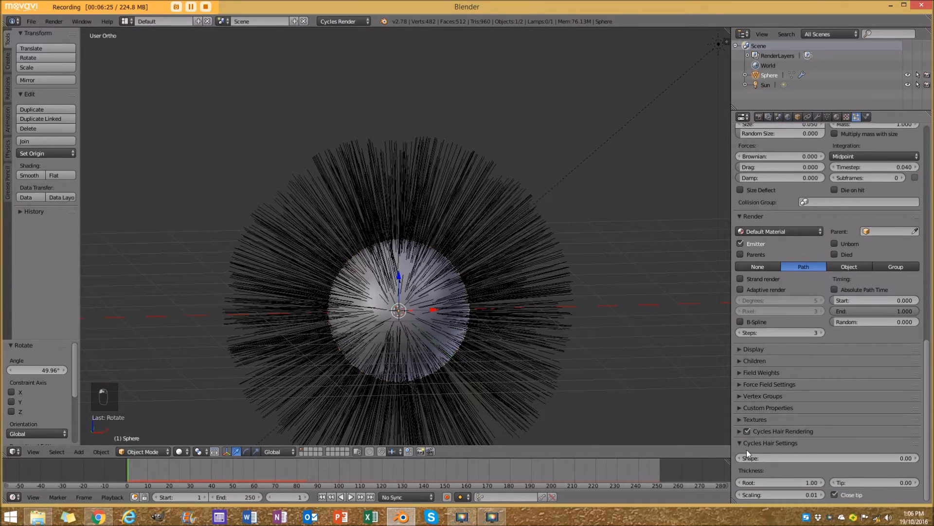
pyautogui.click(784, 481)
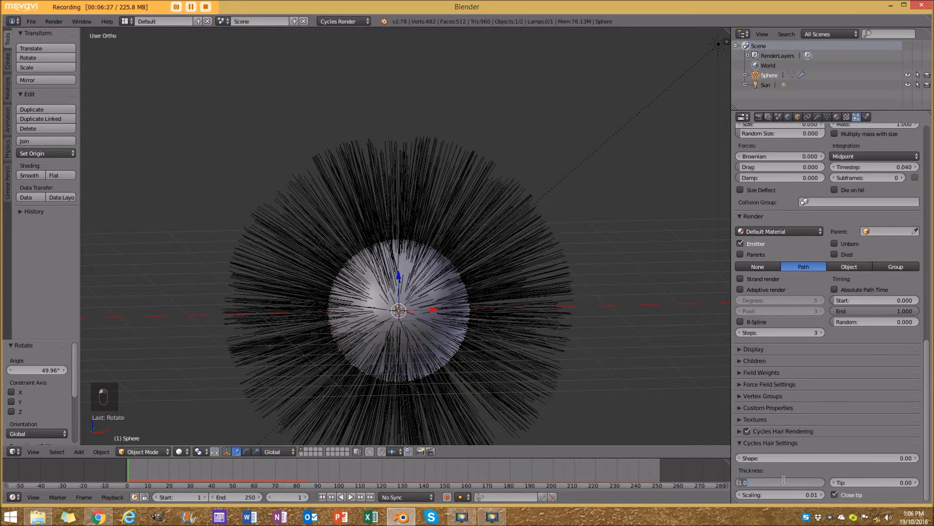
pyautogui.write('3')
pyautogui.press('Return')
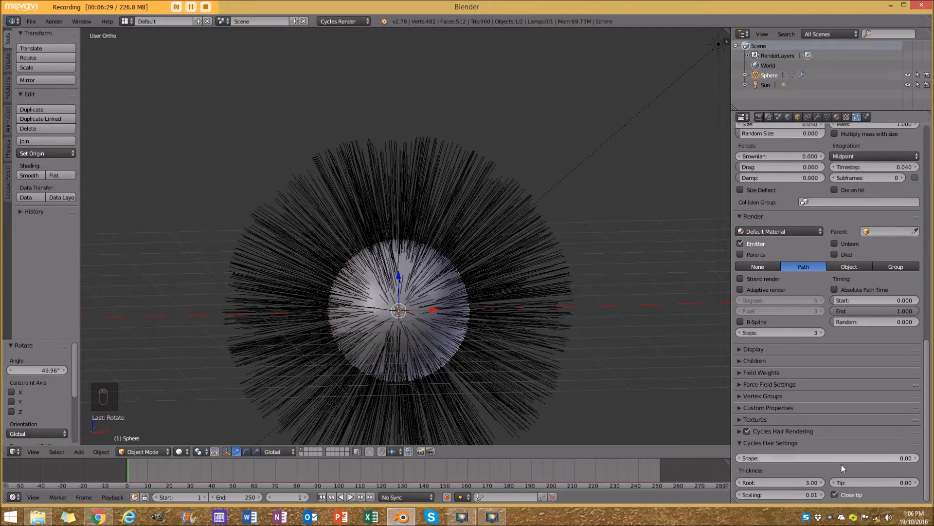
pyautogui.click(858, 482)
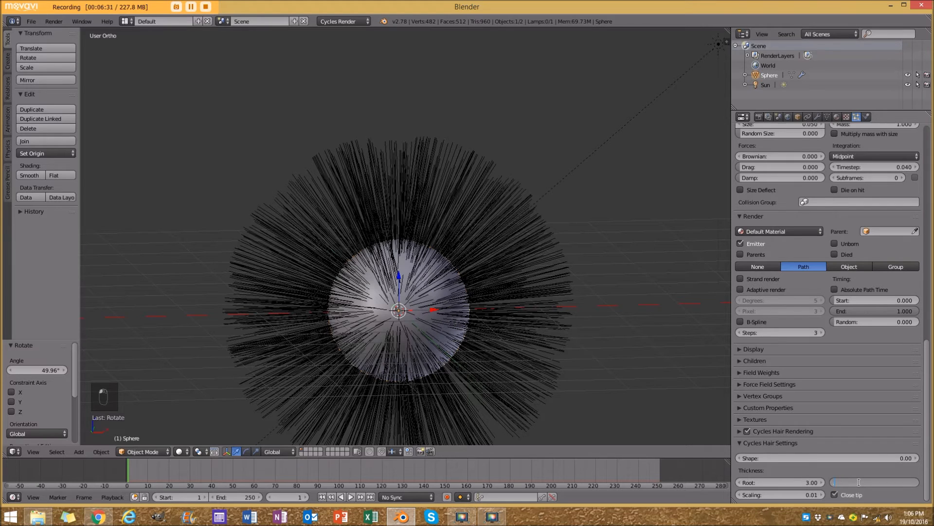
pyautogui.write('.02')
pyautogui.press('Return')
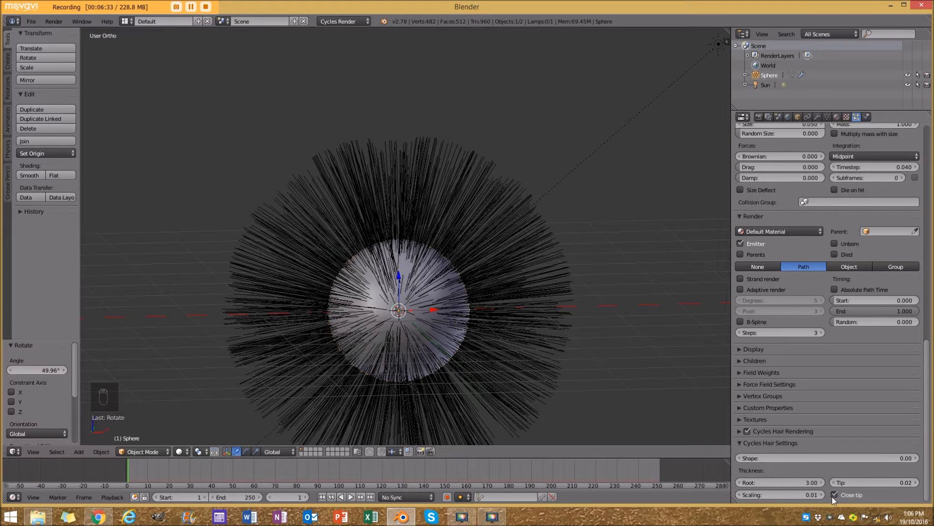
# - Preview the thickened hair rendered from the front, and return to solid shading
pyautogui.scroll(-3, 445, 303)
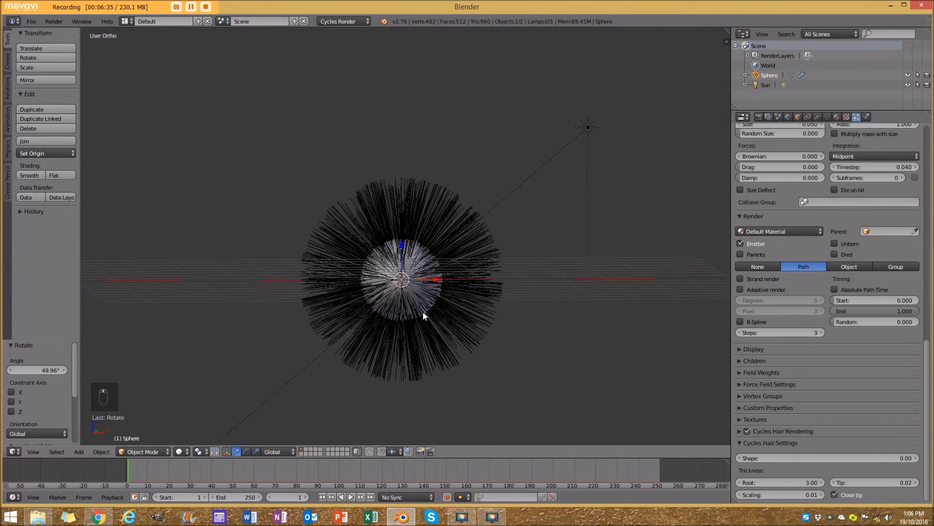
pyautogui.press('KP_1')
pyautogui.hotkey('shift', 'z')
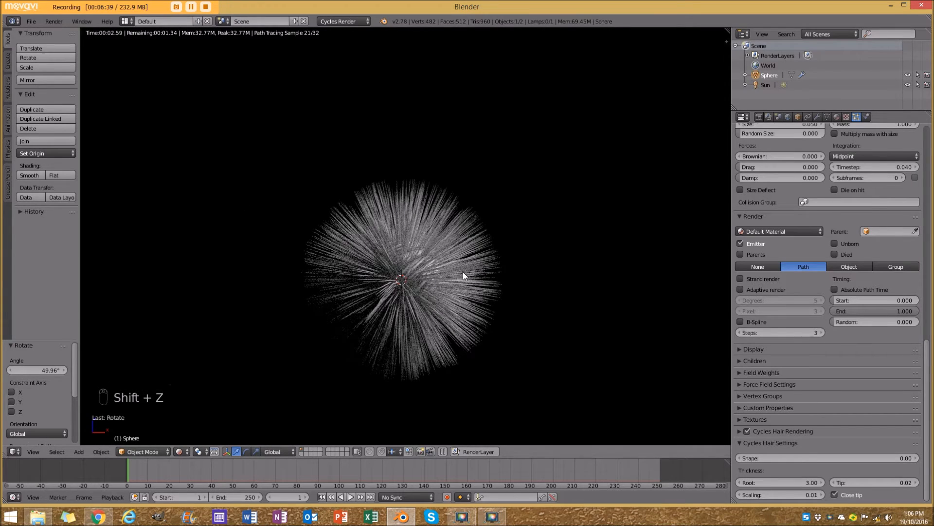
pyautogui.press('z')
pyautogui.press('z')
pyautogui.press('z')
# - Play the animation to frame 26, preview the drooping hair in rendered shading, and return to solid shading
pyautogui.hotkey('alt', 'a')
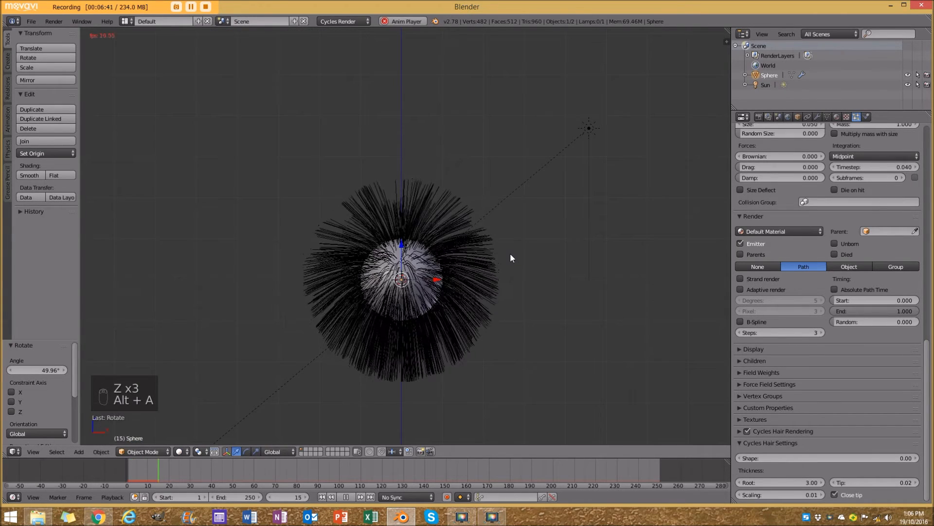
pyautogui.hotkey('alt', 'a')
pyautogui.hotkey('shift', 'z')
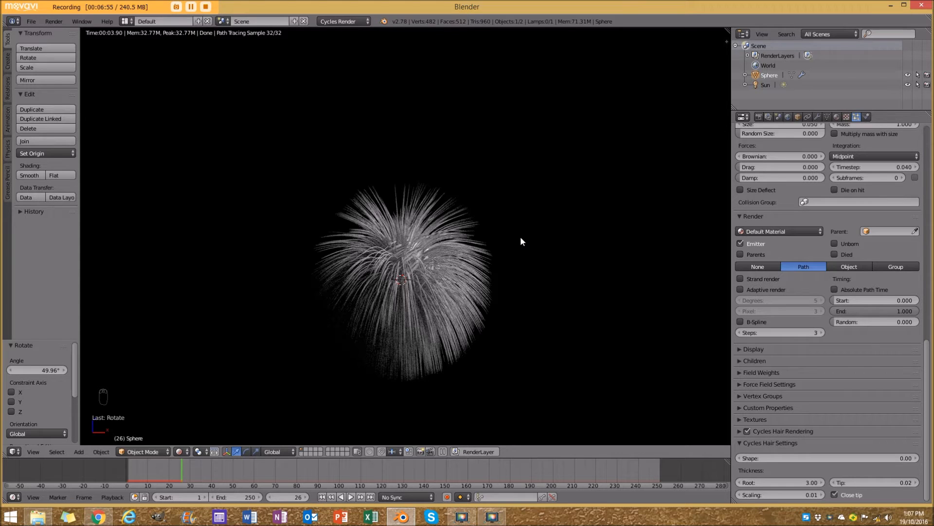
pyautogui.press('z')
pyautogui.press('z')
pyautogui.press('z')
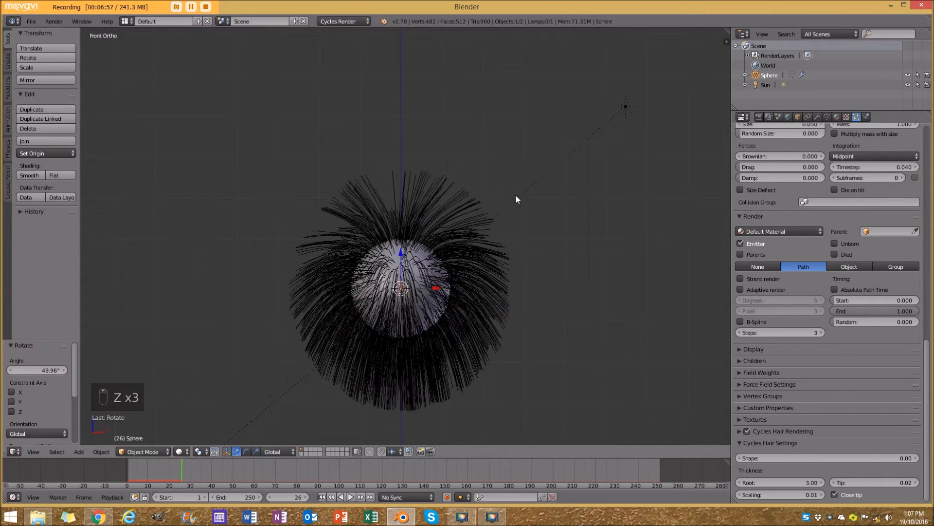
pyautogui.scroll(1, 516, 195)
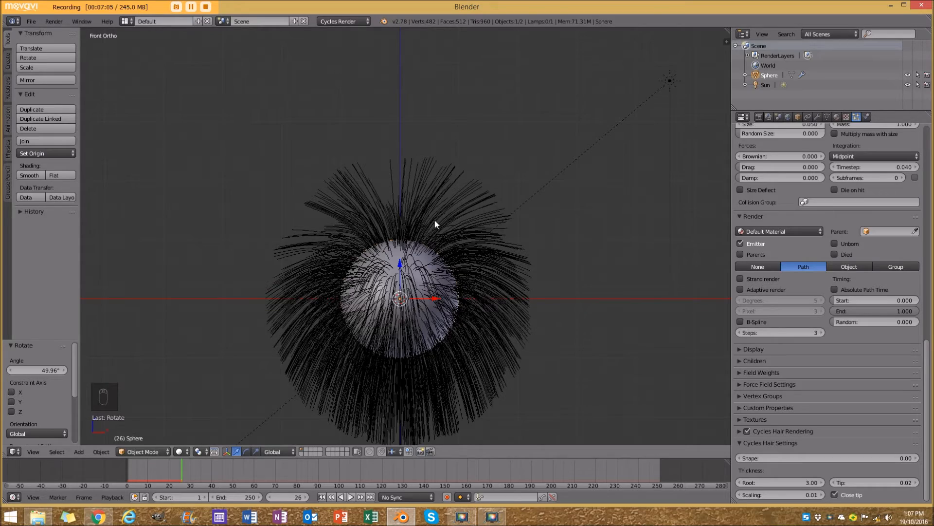
# - Examine the drooping hair at frame 26 from the front at different distances and in wireframe
pyautogui.moveTo(434, 224); pyautogui.dragTo(498, 257, button='middle')
pyautogui.scroll(-2, 421, 277)
pyautogui.press('KP_1')
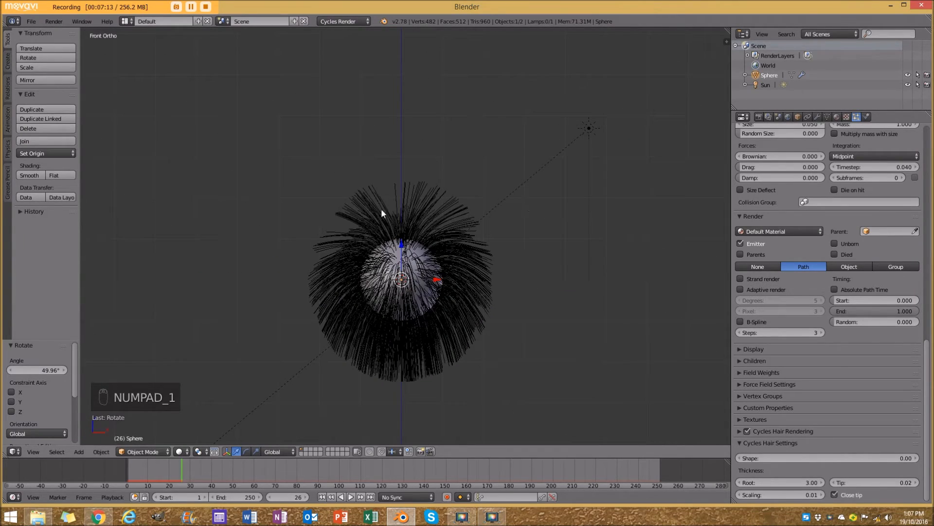
pyautogui.scroll(-3, 553, 238)
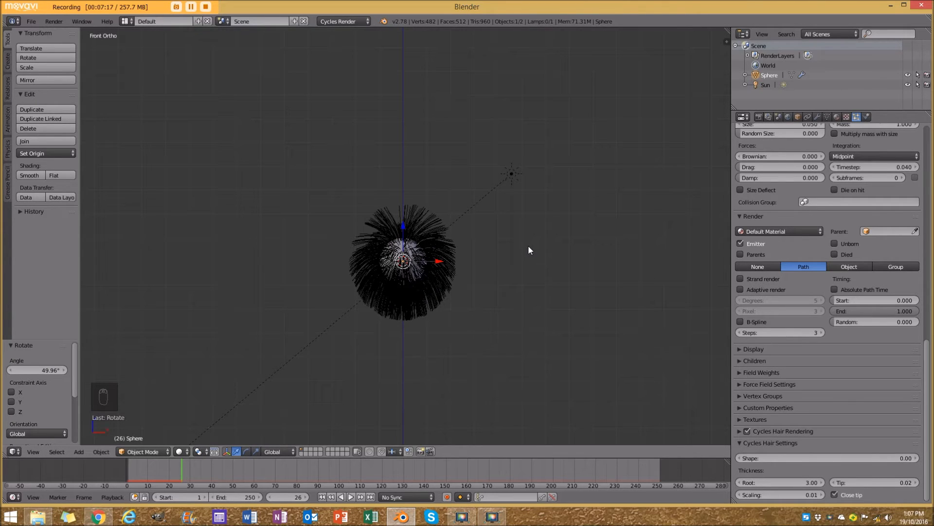
pyautogui.scroll(3, 384, 235)
pyautogui.press('z')
pyautogui.scroll(-2, 390, 245)
pyautogui.scroll(2, 387, 240)
pyautogui.scroll(-2, 393, 282)
pyautogui.press('z')
pyautogui.scroll(1, 388, 312)
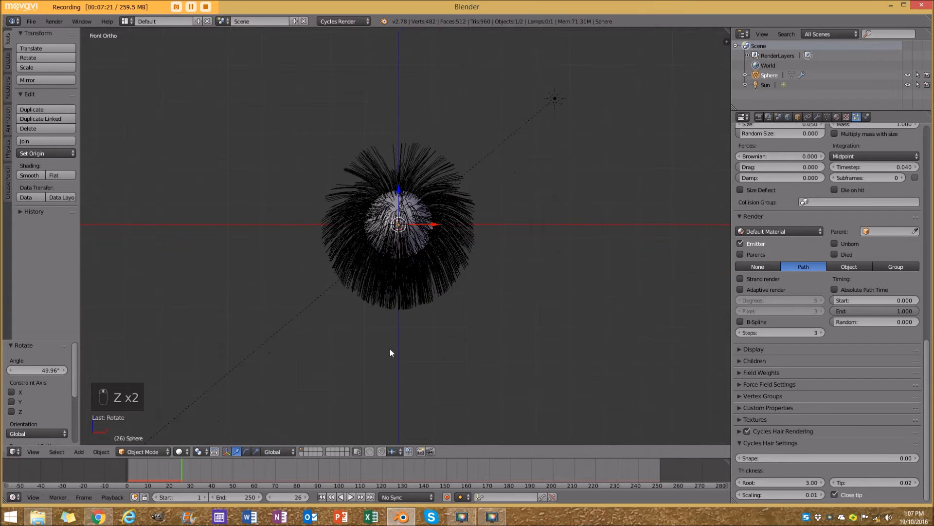
pyautogui.scroll(1, 390, 348)
# - Turn on automatic keyframing and key the sphere's starting position at frame 1 with a tiny upward move
pyautogui.click(446, 497)
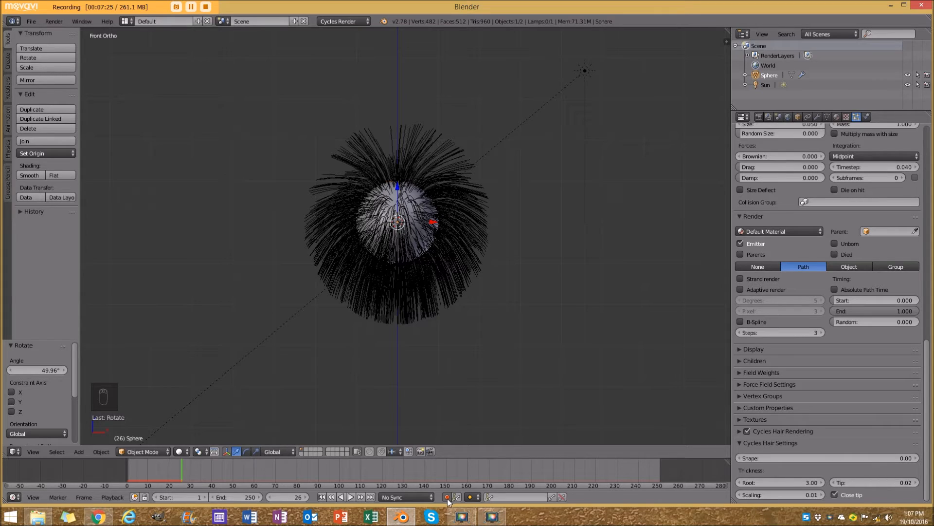
pyautogui.hotkey('shift', 'Left')
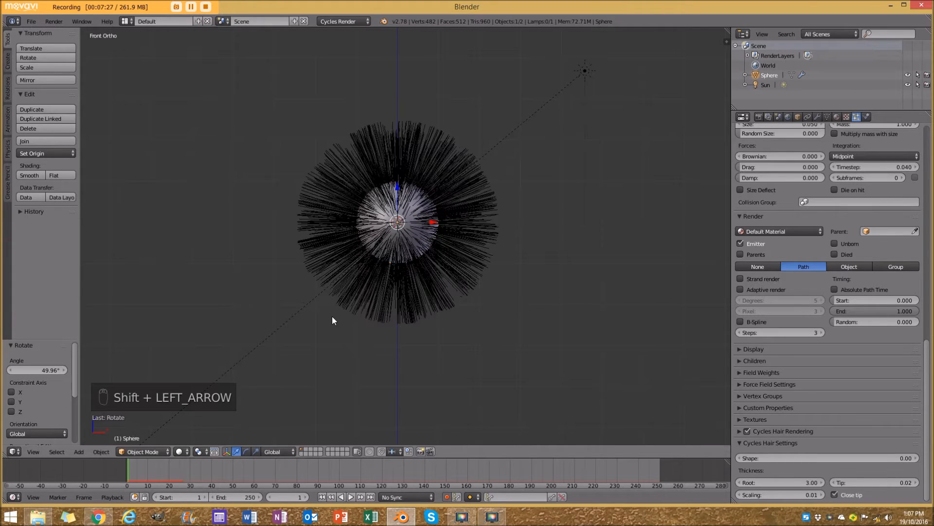
pyautogui.press('g')
pyautogui.click(387, 251)
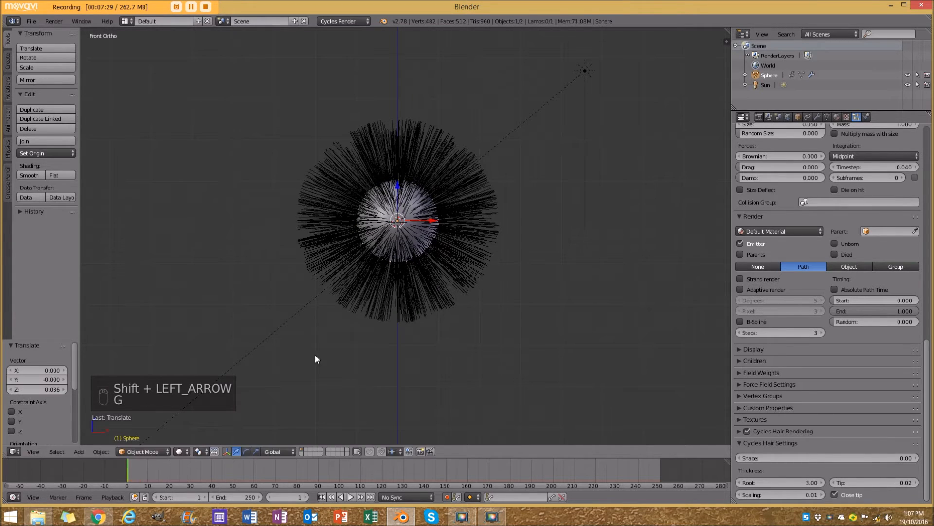
# - At frame 60, key the sphere moved about 5.78 along X and 1.34 along Z
pyautogui.moveTo(139, 473); pyautogui.dragTo(297, 460)
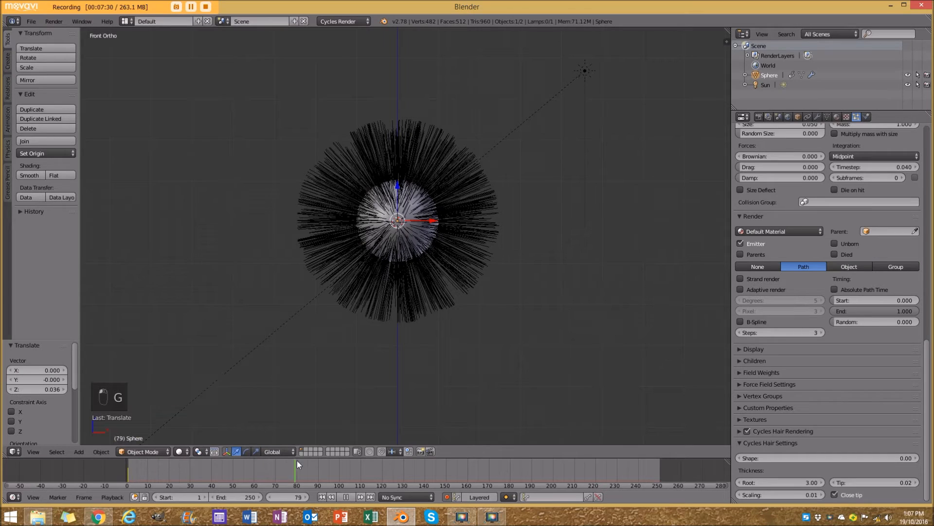
pyautogui.click(254, 477)
pyautogui.scroll(-3, 336, 267)
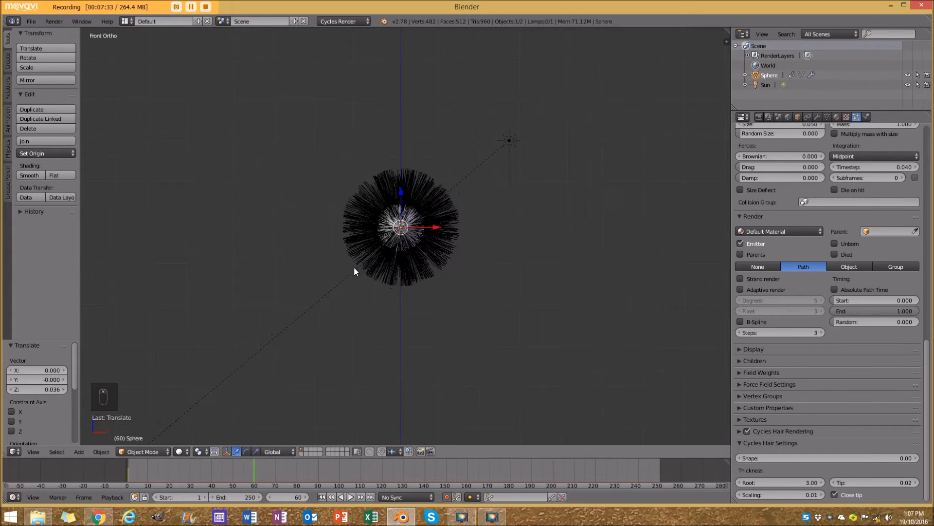
pyautogui.press('g')
pyautogui.click(492, 239)
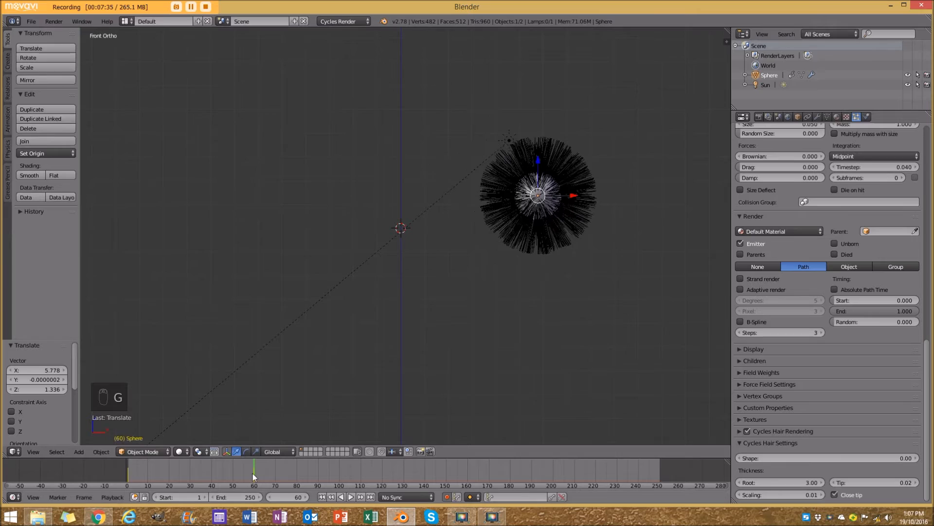
# - Key the sphere moved about -5.84 X, -5.2 Z at frame 120 and about -4.89 X, 6.7 Z at frame 170
pyautogui.moveTo(252, 473); pyautogui.dragTo(380, 476)
pyautogui.press('g')
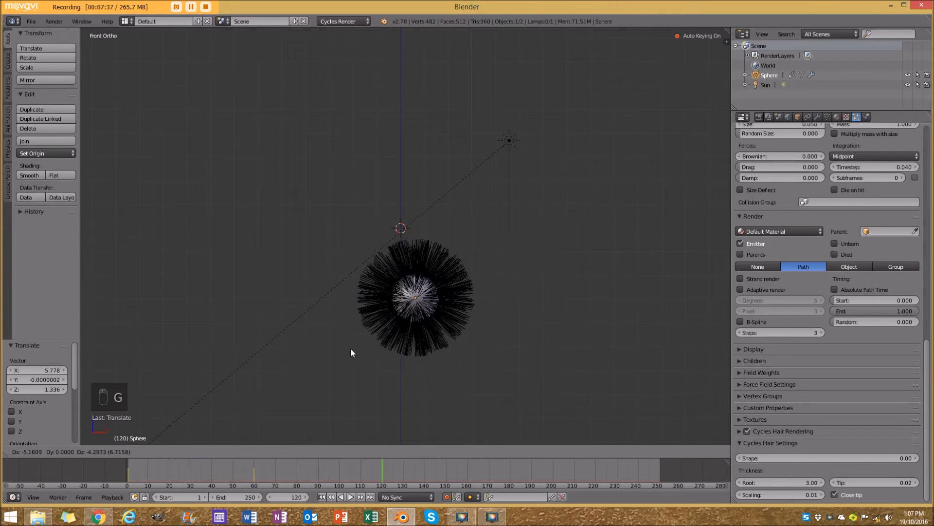
pyautogui.click(348, 375)
pyautogui.hotkey('alt', 'a')
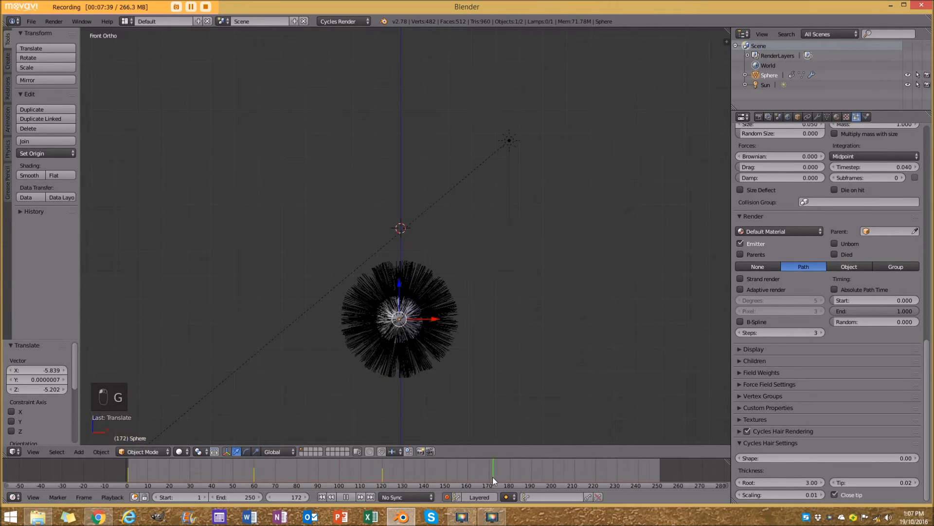
pyautogui.hotkey('alt', 'a')
pyautogui.press('g')
pyautogui.click(285, 216)
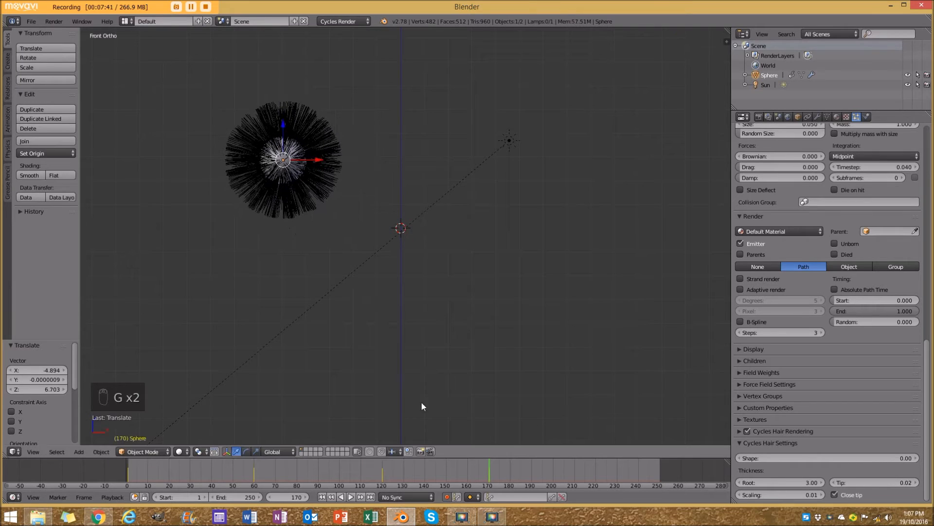
# - Key the sphere moved about 4.79 along X near frame 212, and about -3 along Z at frame 250
pyautogui.moveTo(497, 471); pyautogui.dragTo(660, 477)
pyautogui.press('g')
pyautogui.click(418, 192)
pyautogui.press('g')
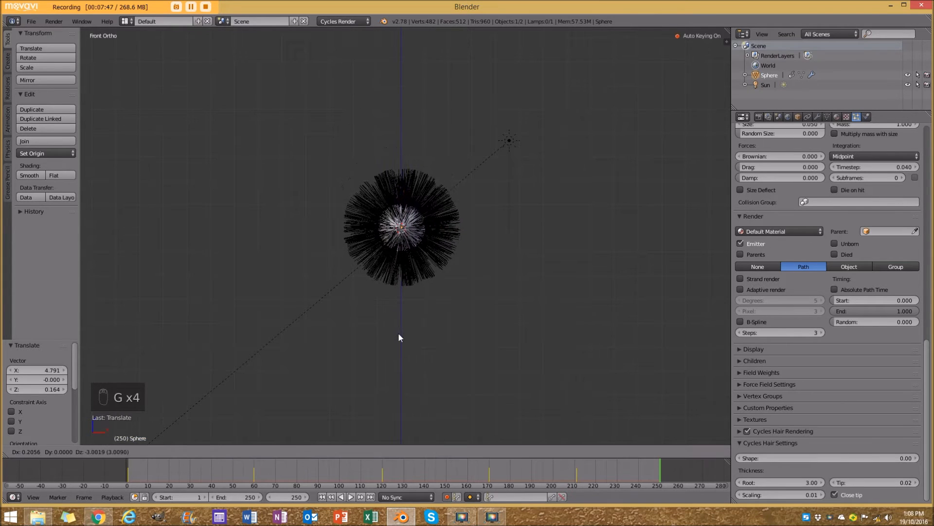
pyautogui.click(398, 334)
# - Play the sphere's animation from the start to check how the hair reacts, and return to frame 1
pyautogui.moveTo(147, 467); pyautogui.dragTo(126, 469)
pyautogui.hotkey('alt', 'a')
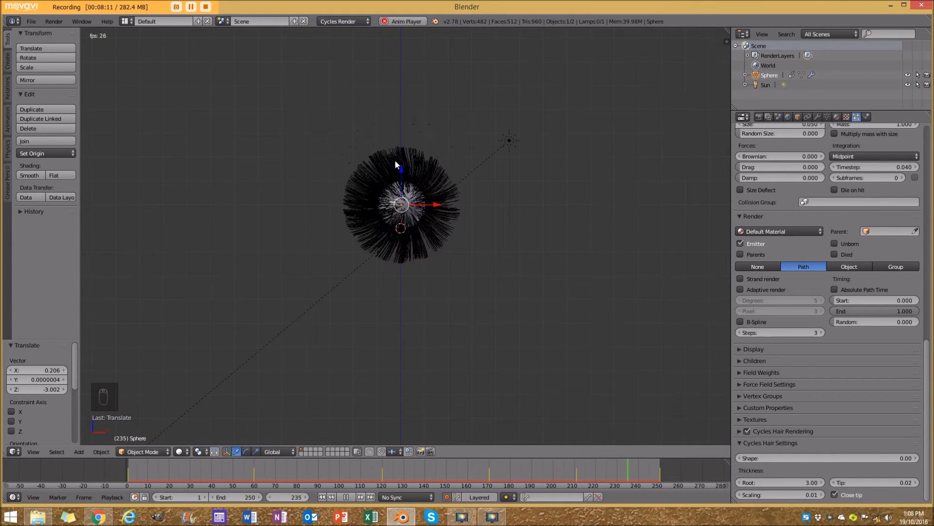
pyautogui.hotkey('alt', 'a')
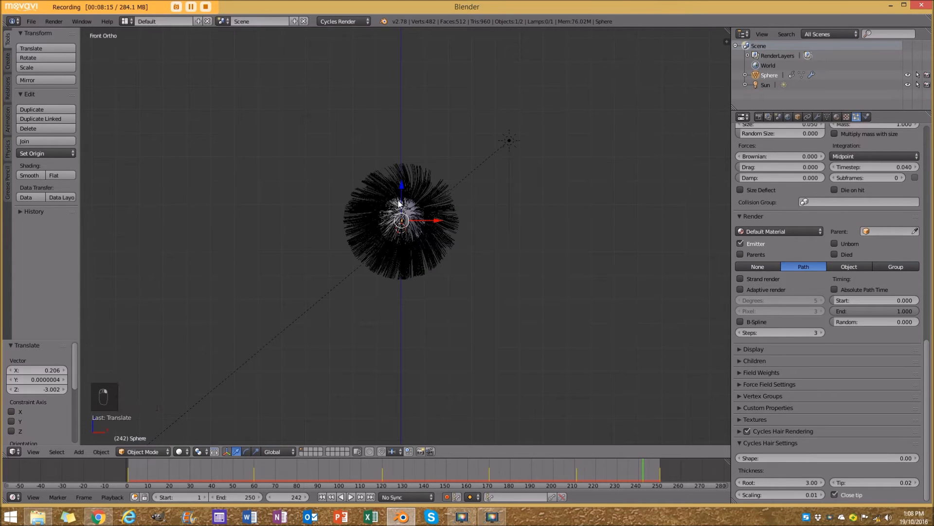
pyautogui.hotkey('shift', 'Left')
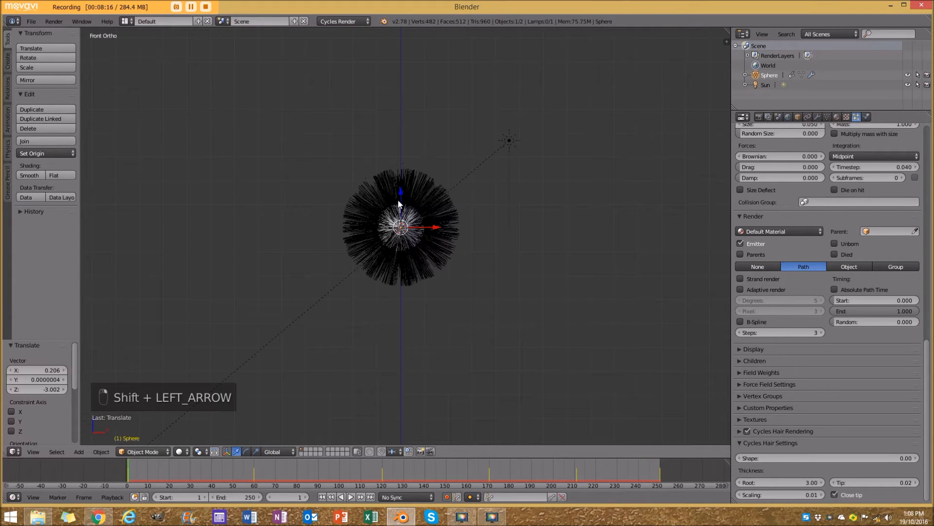
# - Turn off automatic keyframing and split the 3D view to open a Dope Sheet below it
pyautogui.click(447, 497)
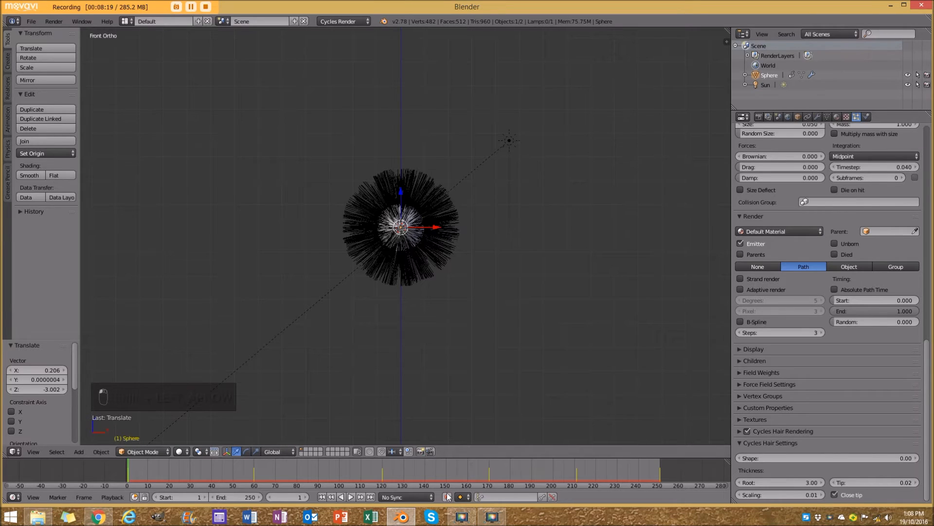
pyautogui.moveTo(2, 455); pyautogui.dragTo(4, 368)
pyautogui.click(15, 452)
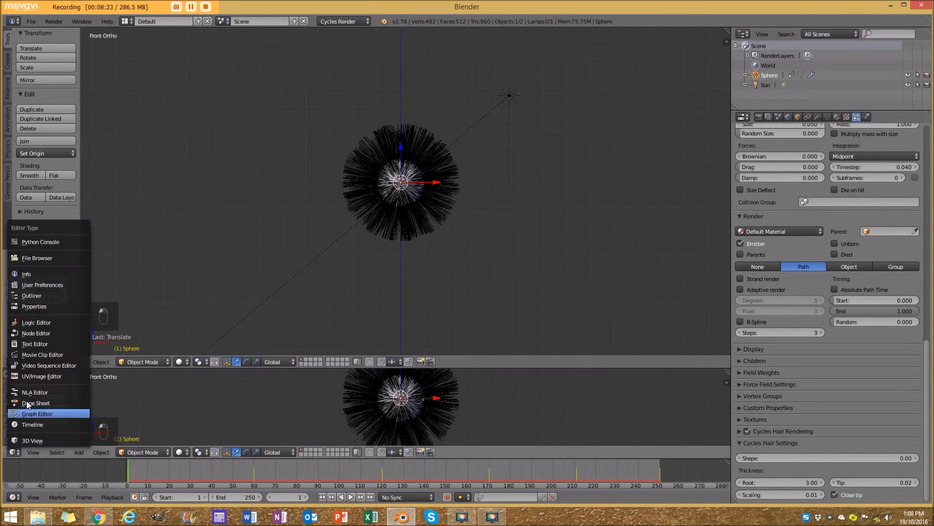
pyautogui.click(32, 402)
# - Delete all of the sphere's keyframes in the Dope Sheet
pyautogui.scroll(-1, 257, 400)
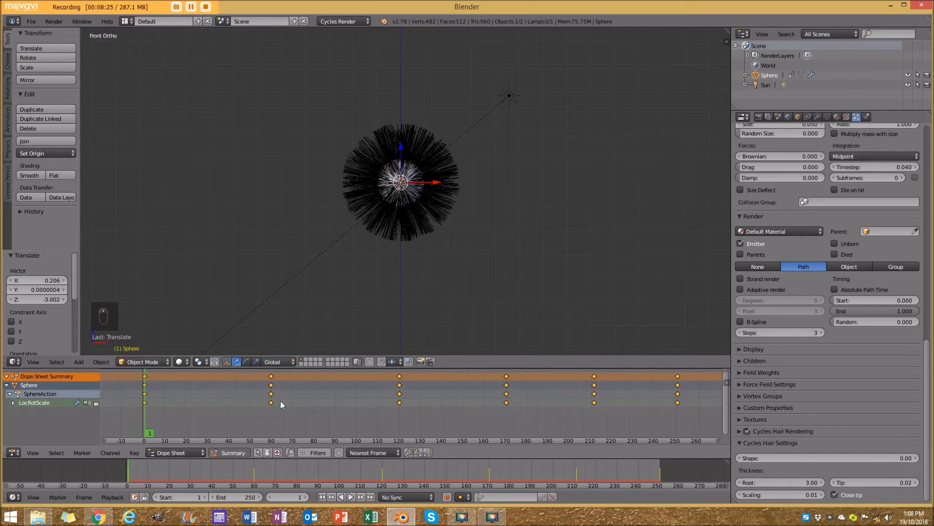
pyautogui.press('a')
pyautogui.press('a')
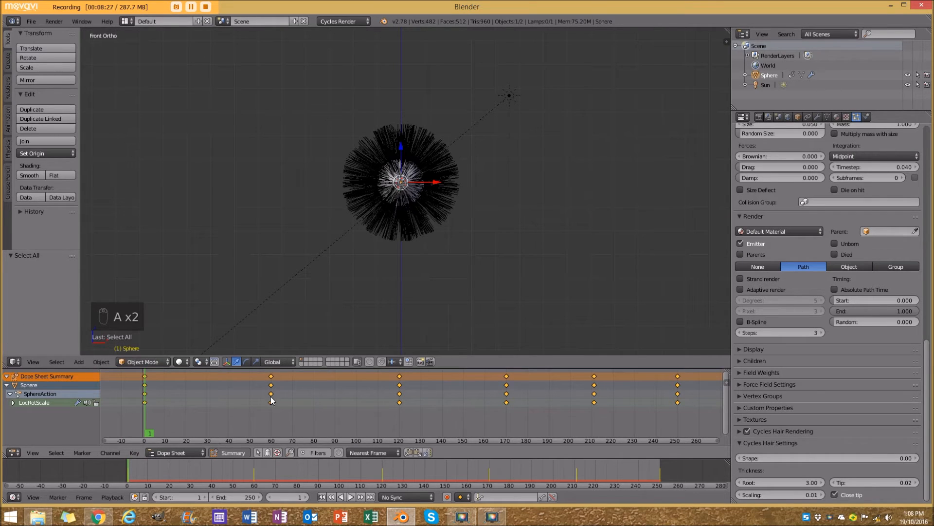
pyautogui.press('x')
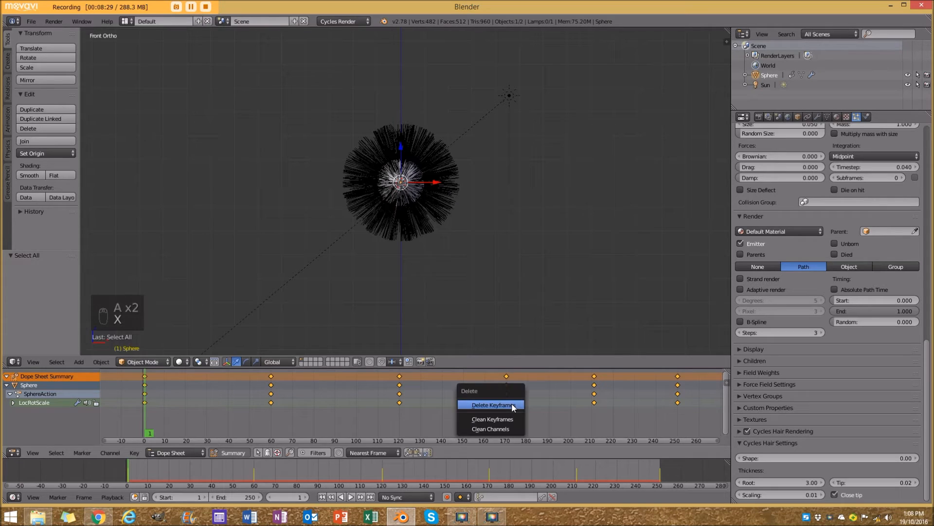
pyautogui.click(511, 407)
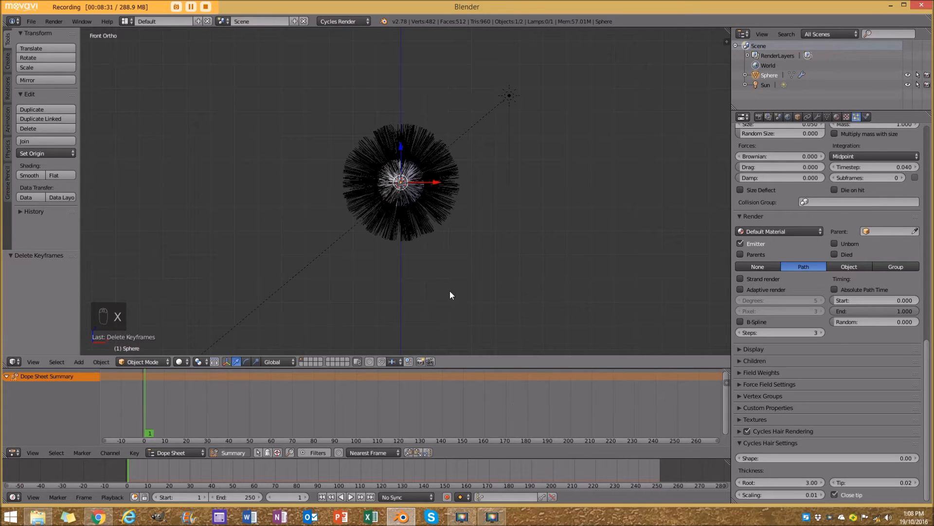
# - Play the animation to frame 20 to check the stationary sphere's hair, and reduce the Dope Sheet's height
pyautogui.hotkey('alt', 'a')
pyautogui.hotkey('alt', 'a')
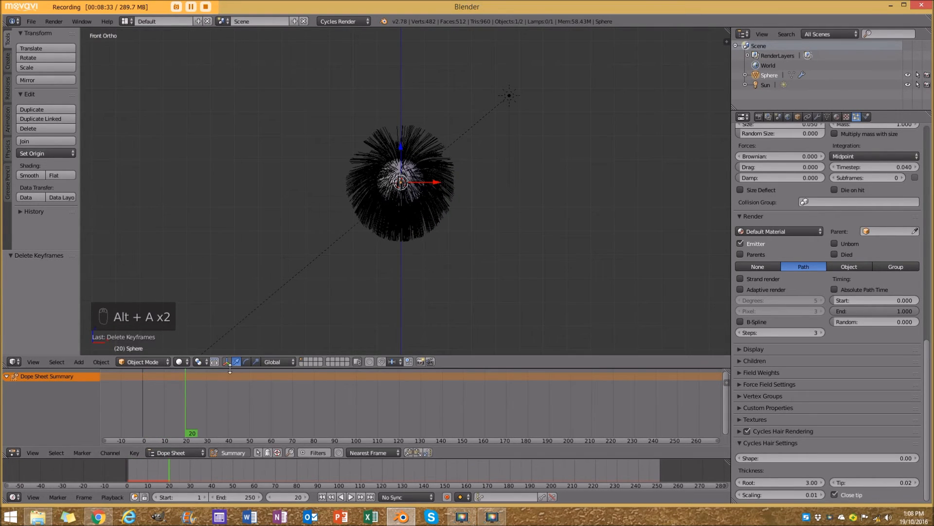
pyautogui.moveTo(229, 370); pyautogui.dragTo(230, 401)
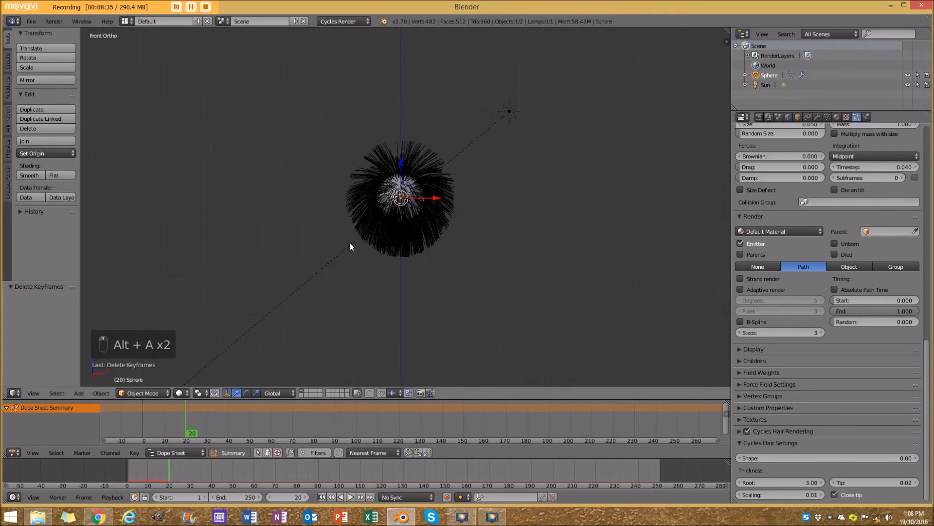
# - Add a Wind force field directly below the sphere and set its strength to 13.4
pyautogui.click(400, 297)
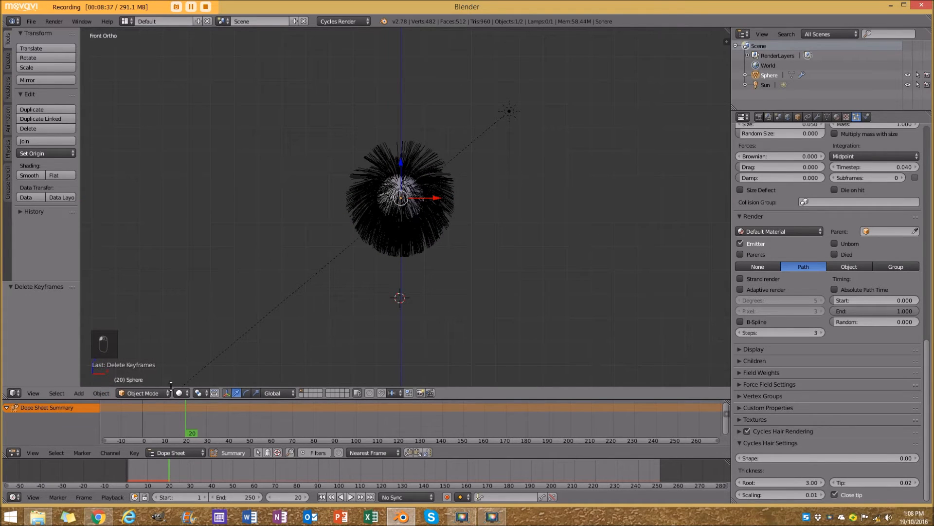
pyautogui.click(78, 393)
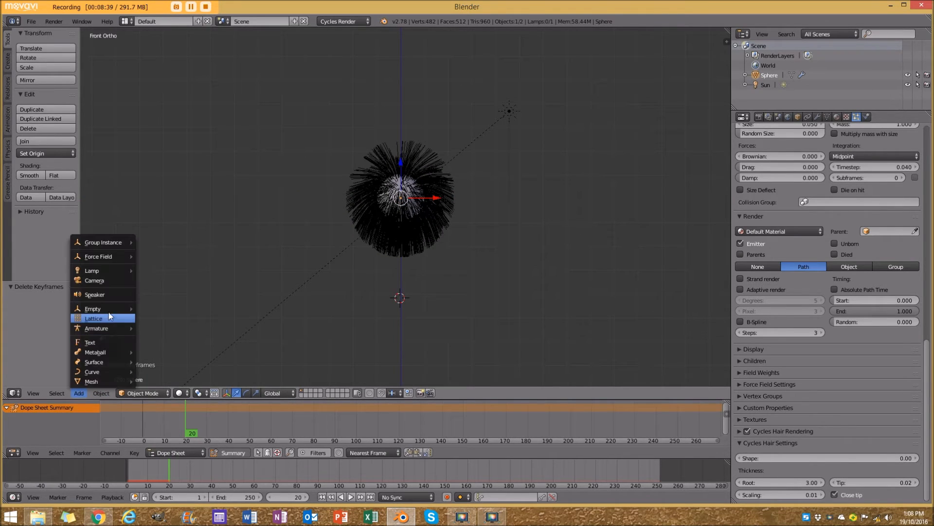
pyautogui.moveTo(111, 258)
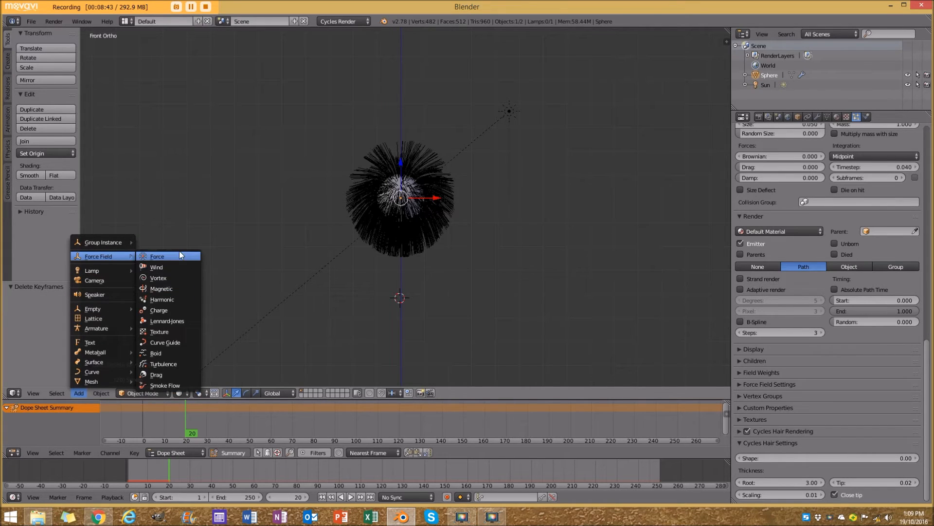
pyautogui.click(178, 266)
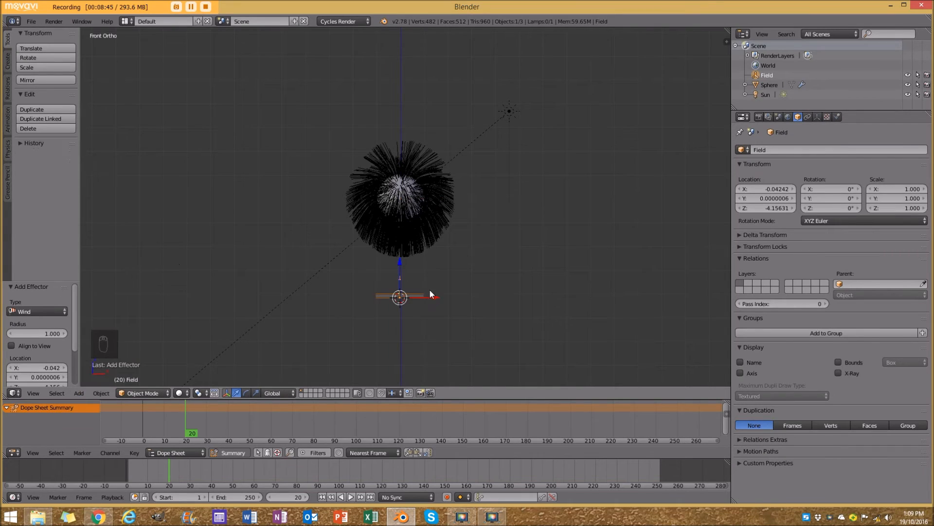
pyautogui.click(837, 117)
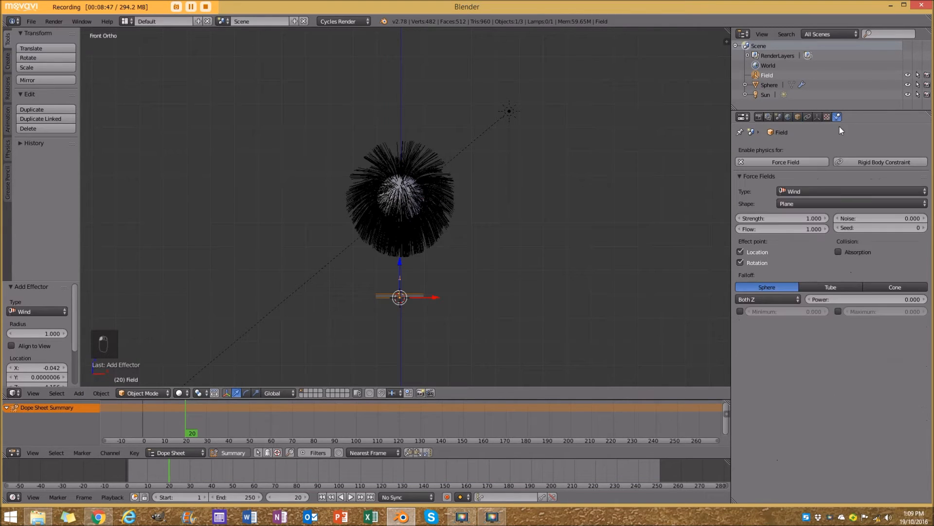
pyautogui.moveTo(767, 217); pyautogui.dragTo(795, 217)
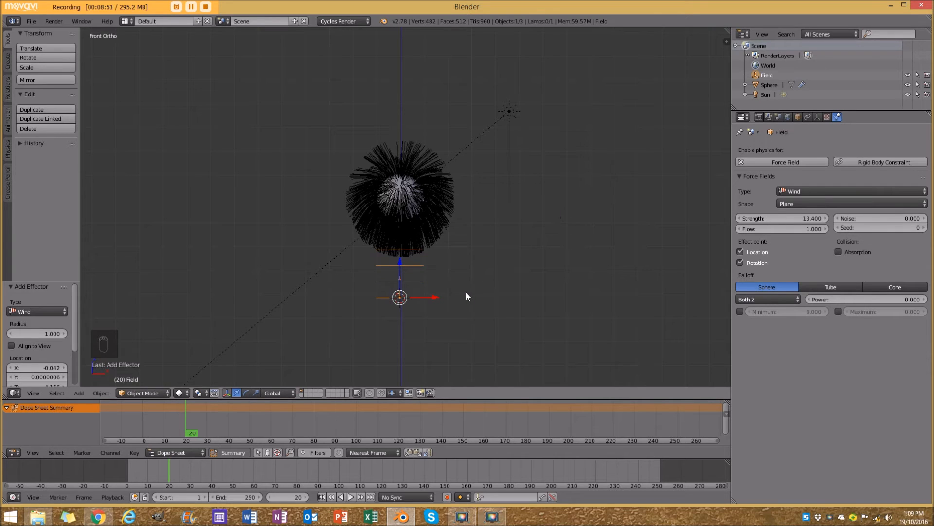
# - Play the animation to frame 121 to preview the wind on the hair, and return to frame 1 in solid shading
pyautogui.hotkey('alt', 'a')
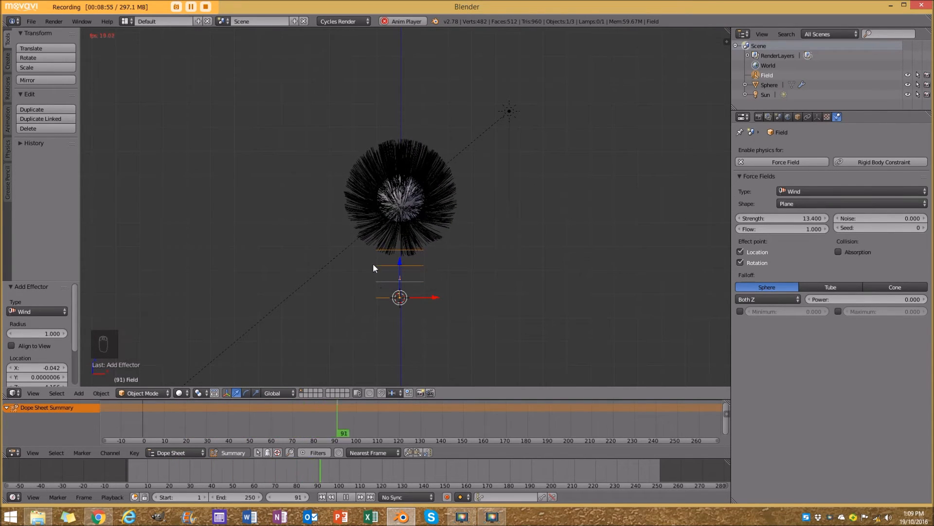
pyautogui.hotkey('alt', 'a')
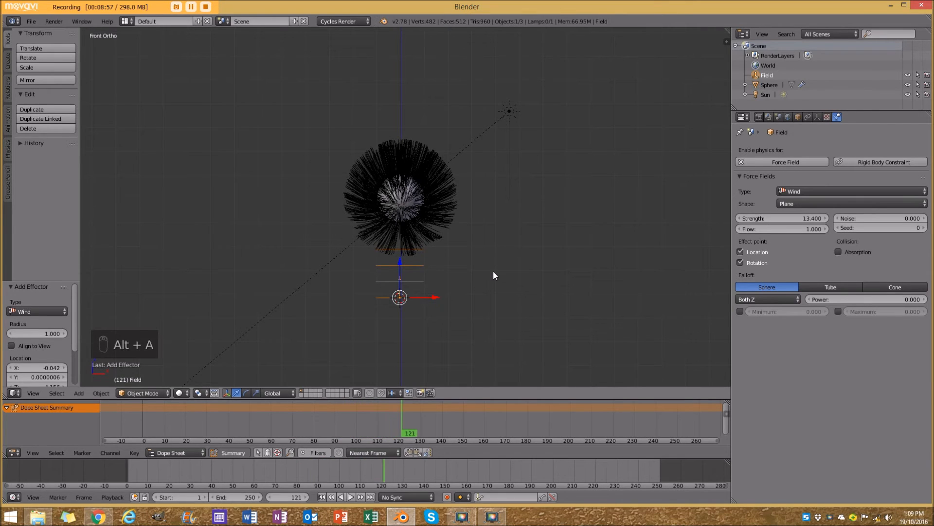
pyautogui.hotkey('shift', 'Left')
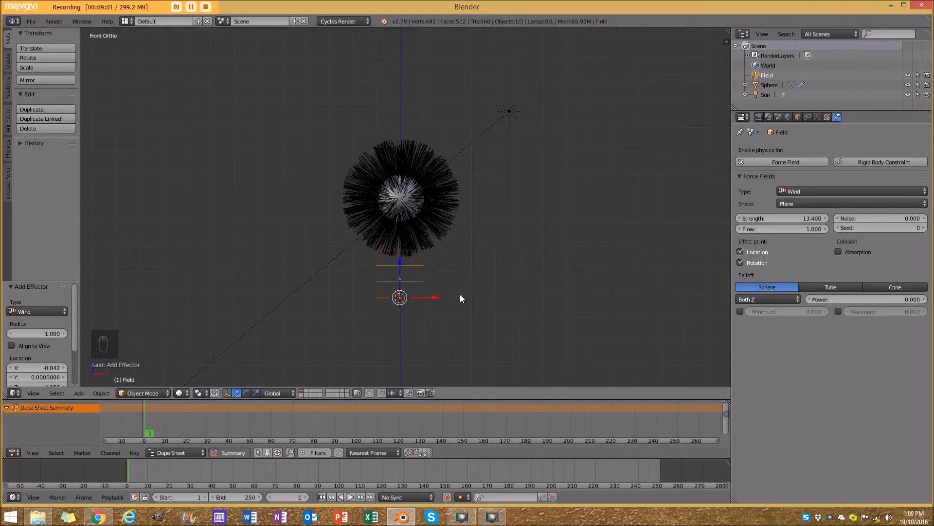
pyautogui.press('z')
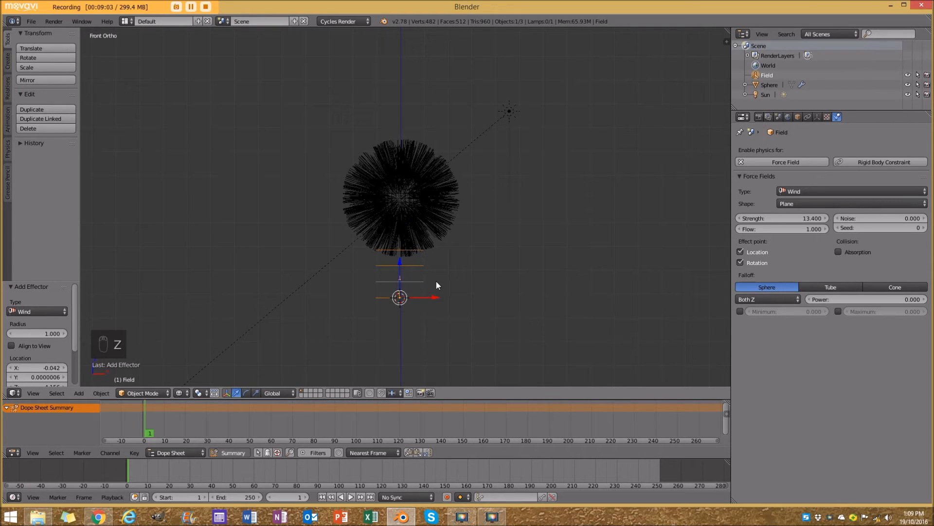
pyautogui.press('z')
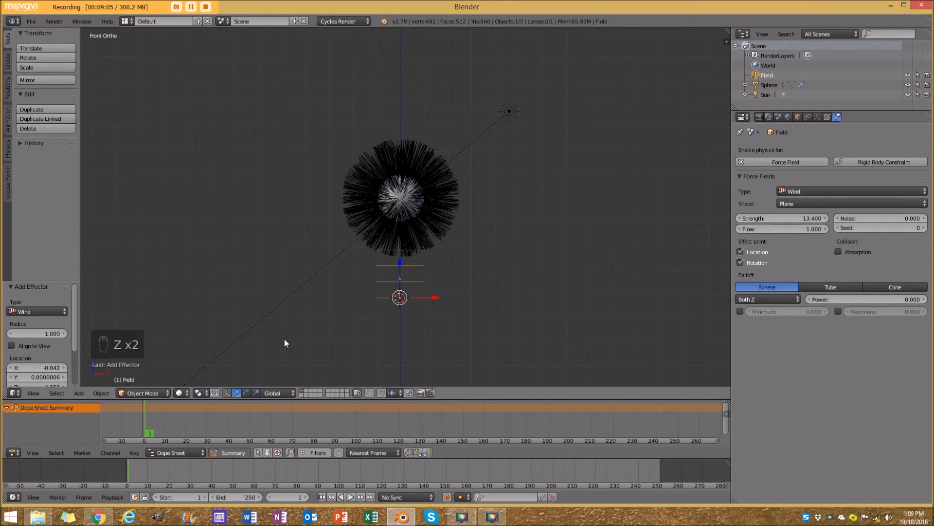
# - Keyframe the wind field's strength at 13.4 on frame 1 and at 32.3 on frame 70
pyautogui.hotkey('shift', 'Left')
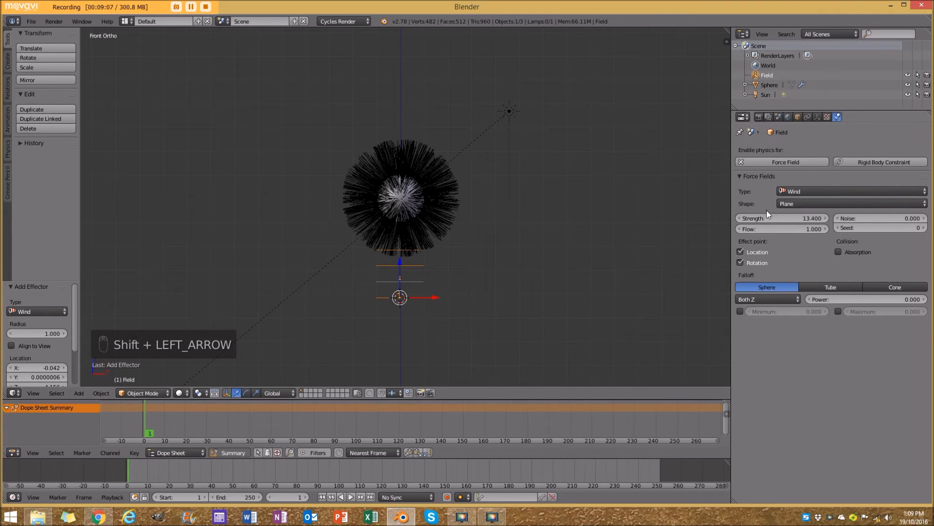
pyautogui.press('i')
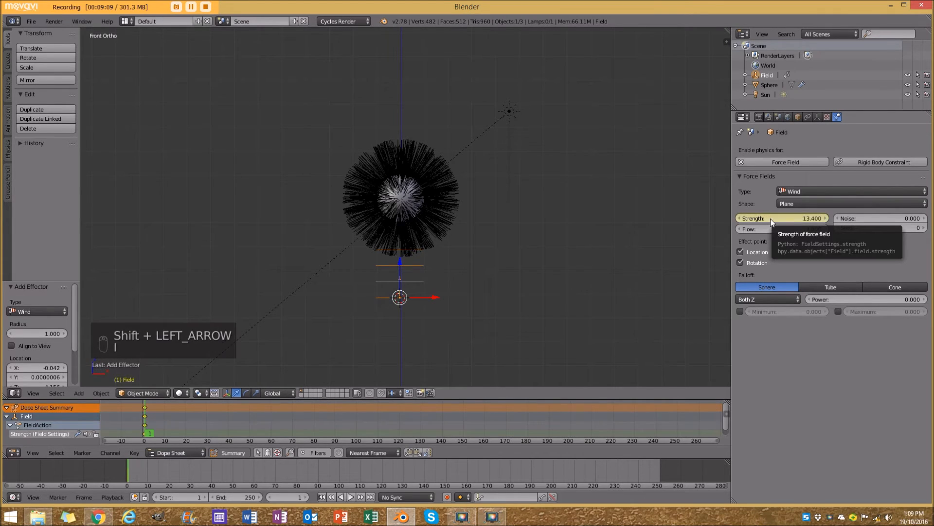
pyautogui.hotkey('alt', 'a')
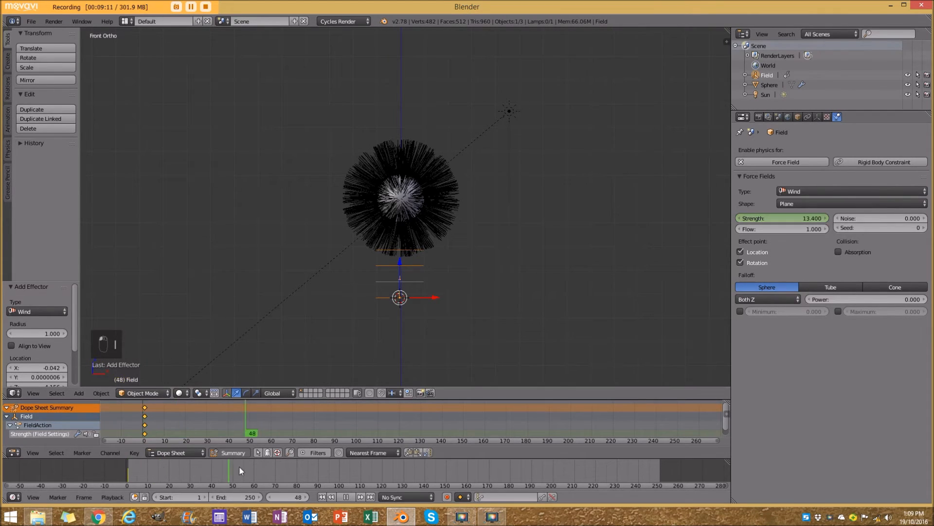
pyautogui.click(274, 469)
pyautogui.moveTo(770, 220); pyautogui.dragTo(797, 220)
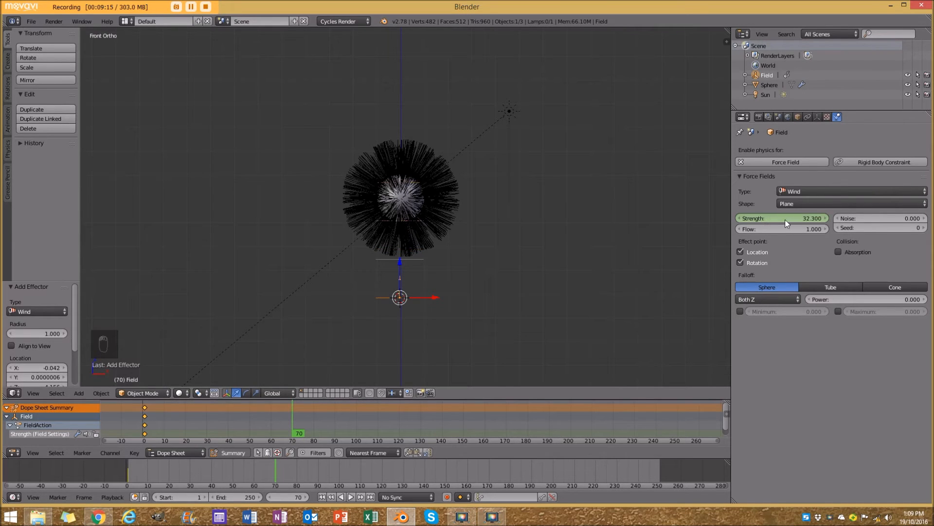
pyautogui.press('i')
# - Keyframe the wind field's strength at 12 on about frame 127
pyautogui.moveTo(308, 463); pyautogui.dragTo(396, 465)
pyautogui.click(808, 219)
pyautogui.write('1')
pyautogui.press('Return')
pyautogui.press('i')
# - Keyframe the wind field's strength at 12 on frame 180 and at 6.5 on frame 230
pyautogui.moveTo(445, 484); pyautogui.dragTo(509, 484)
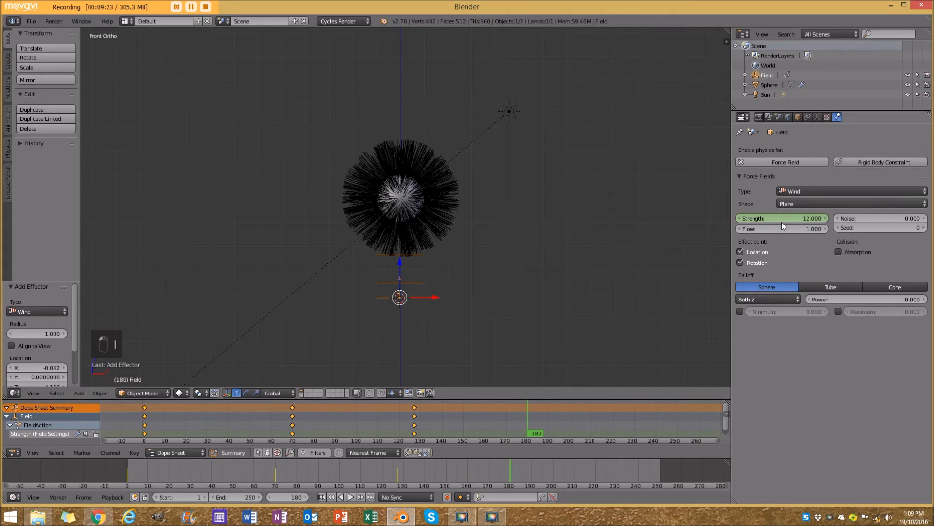
pyautogui.press('i')
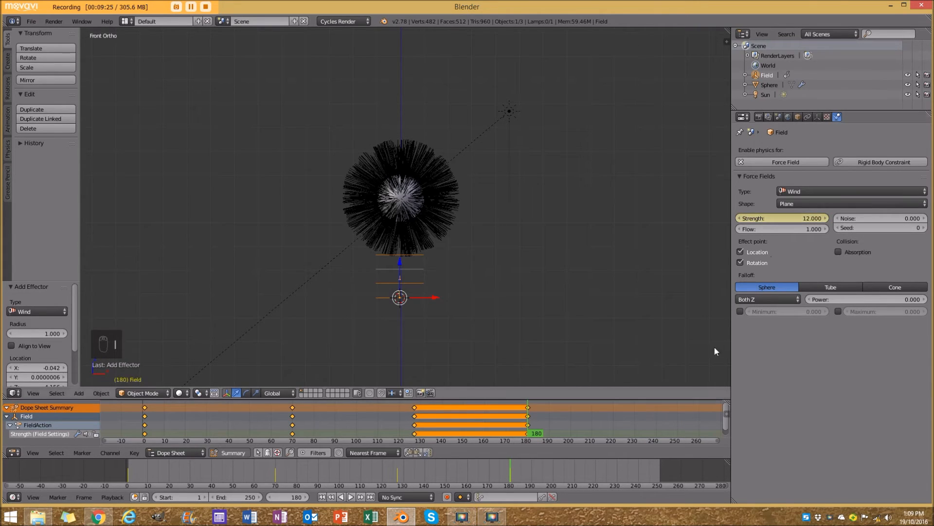
pyautogui.hotkey('alt', 'a')
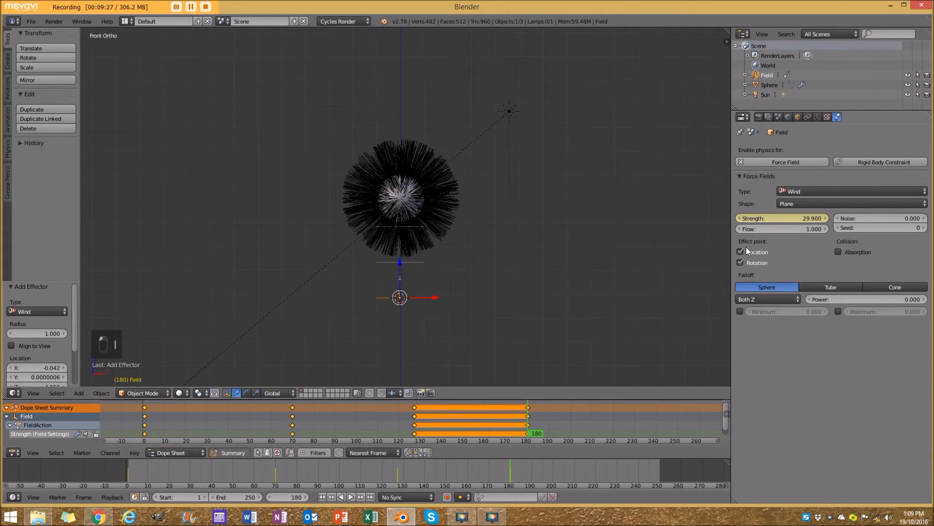
pyautogui.moveTo(548, 416); pyautogui.dragTo(634, 422)
pyautogui.hotkey('alt', 'a')
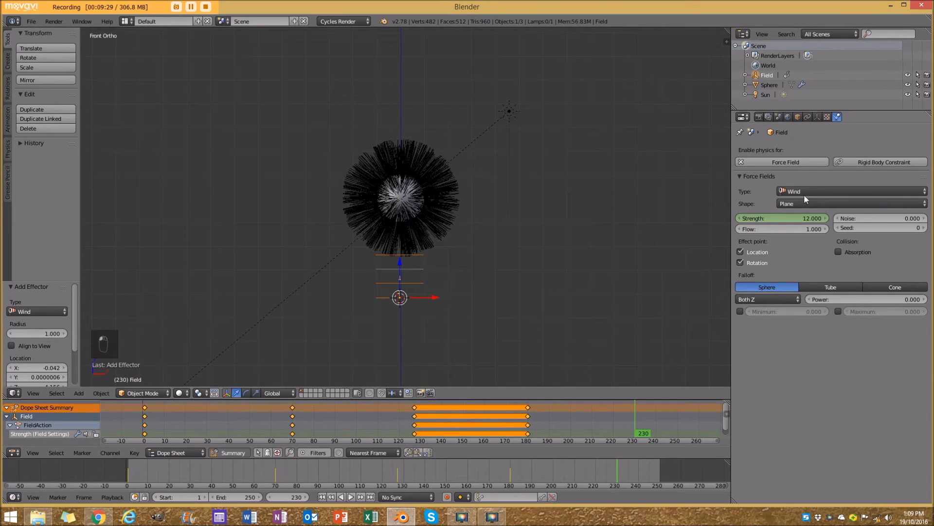
pyautogui.moveTo(792, 218); pyautogui.dragTo(779, 218)
pyautogui.press('i')
# - Play the animation from frame 1 through the last keyframe to preview the hair under the changing wind
pyautogui.moveTo(547, 421); pyautogui.dragTo(568, 409)
pyautogui.hotkey('shift', 'Left')
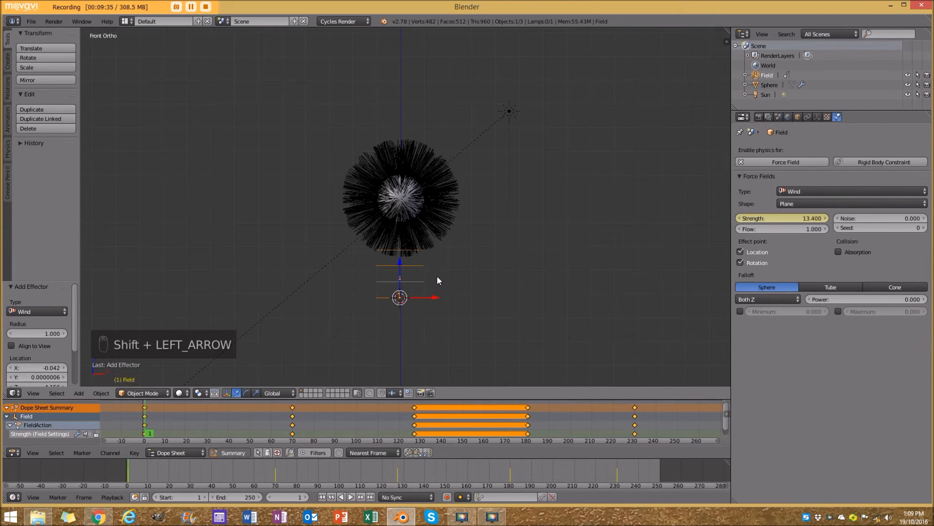
pyautogui.hotkey('alt', 'a')
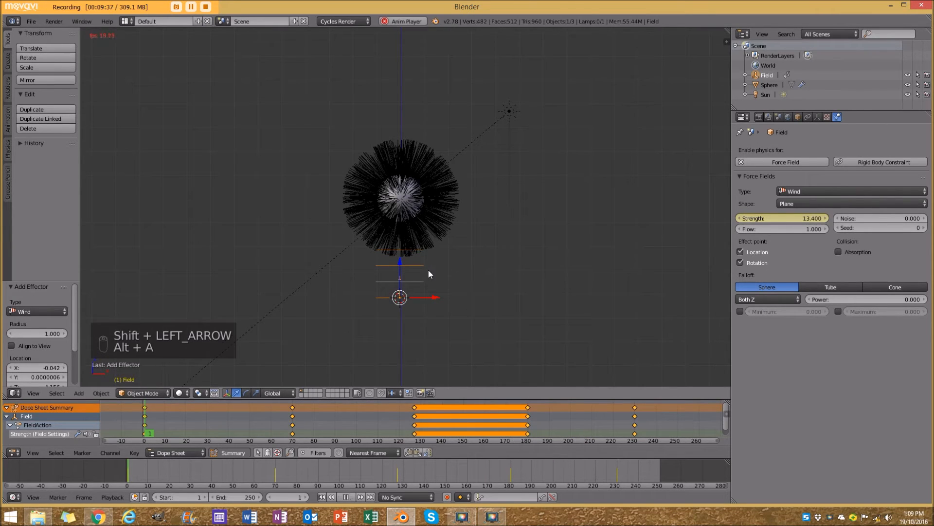
pyautogui.scroll(2, 531, 164)
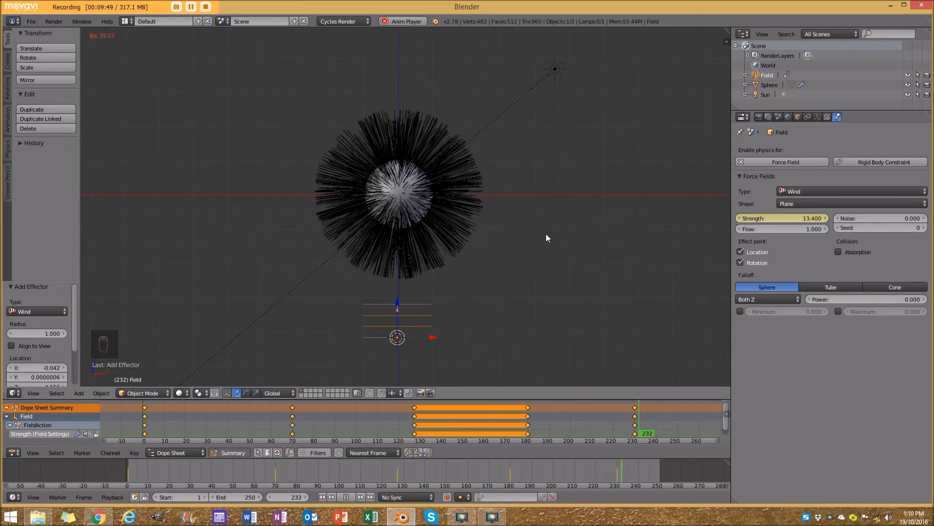
pyautogui.hotkey('alt', 'a')
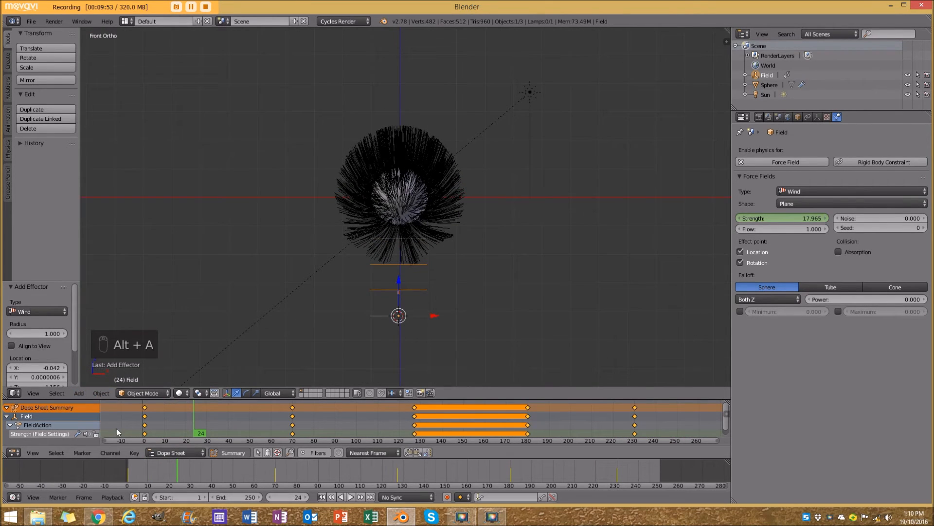
# - Look through the force field types that can be added to the scene
pyautogui.click(78, 395)
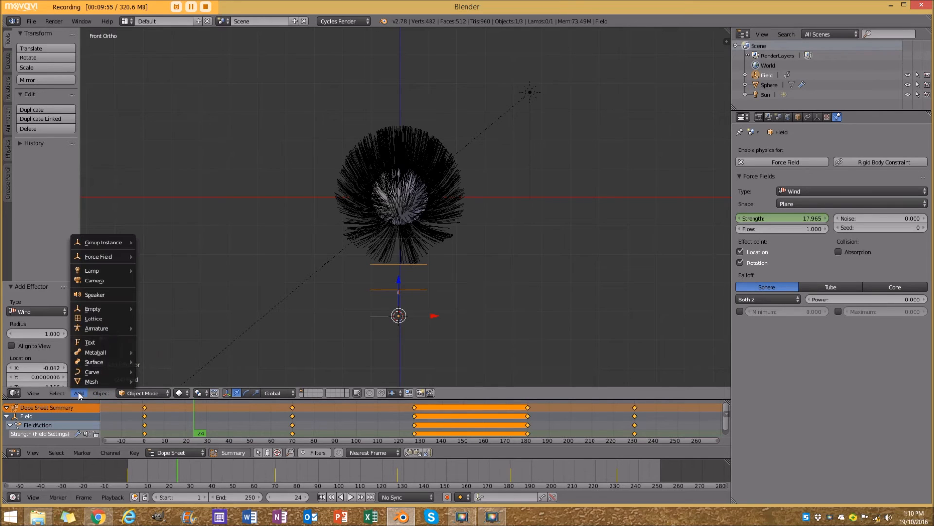
pyautogui.moveTo(118, 258)
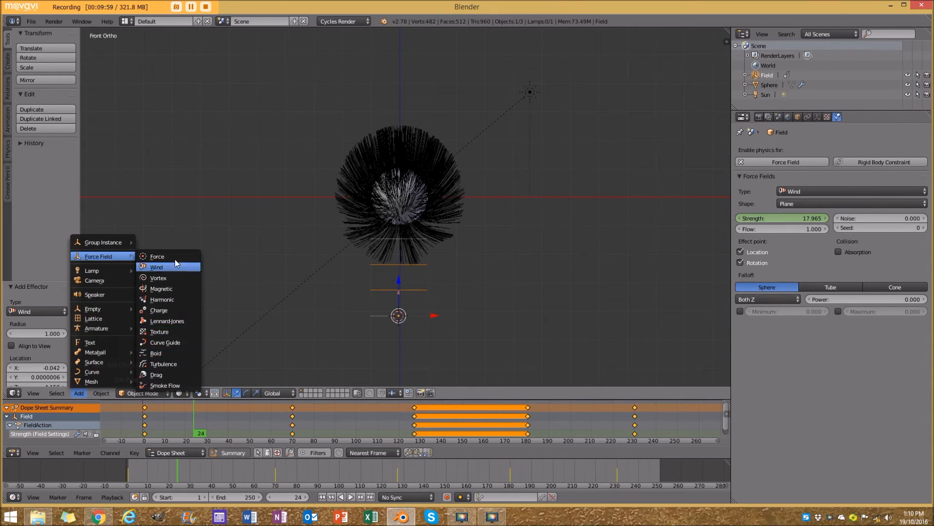
pyautogui.moveTo(516, 184); pyautogui.dragTo(476, 224, button='middle')
# - Add a camera from the front view, look through it, and move it back about 15 units along its local Z axis
pyautogui.press('KP_0')
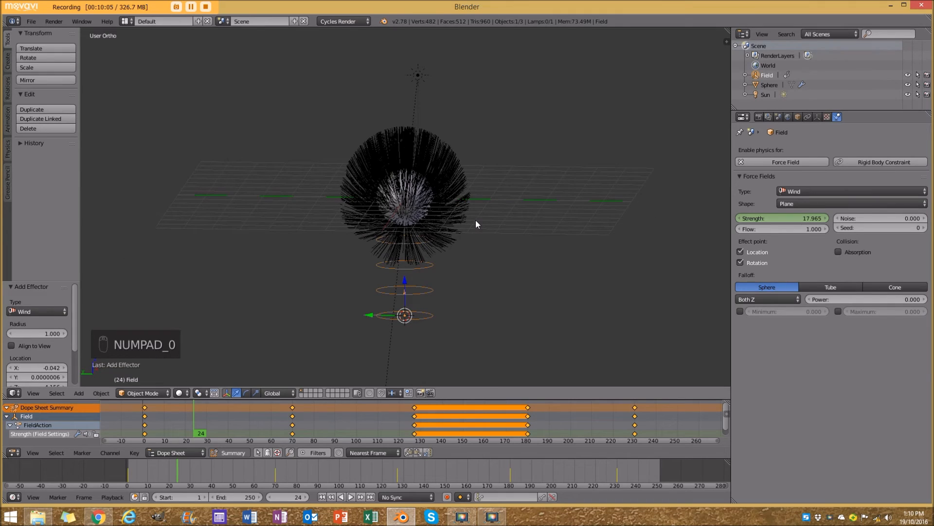
pyautogui.press('KP_1')
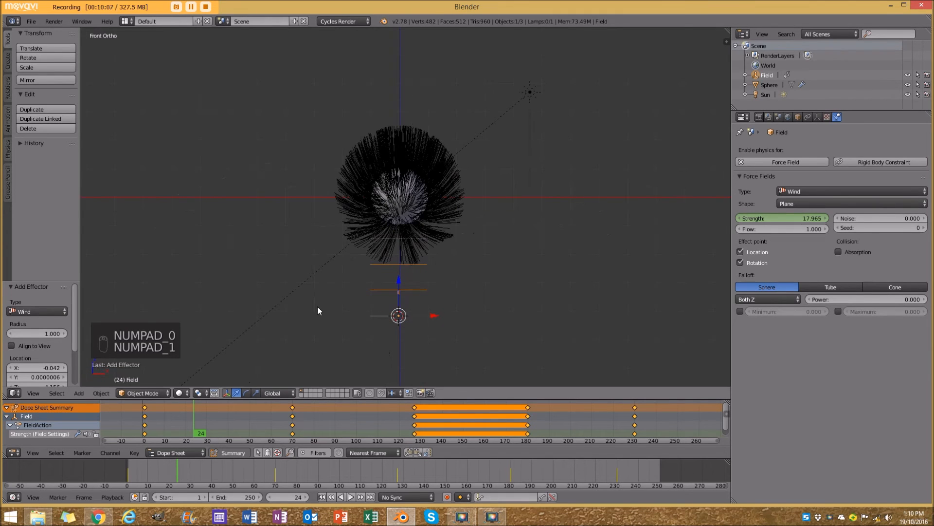
pyautogui.click(79, 393)
pyautogui.click(100, 287)
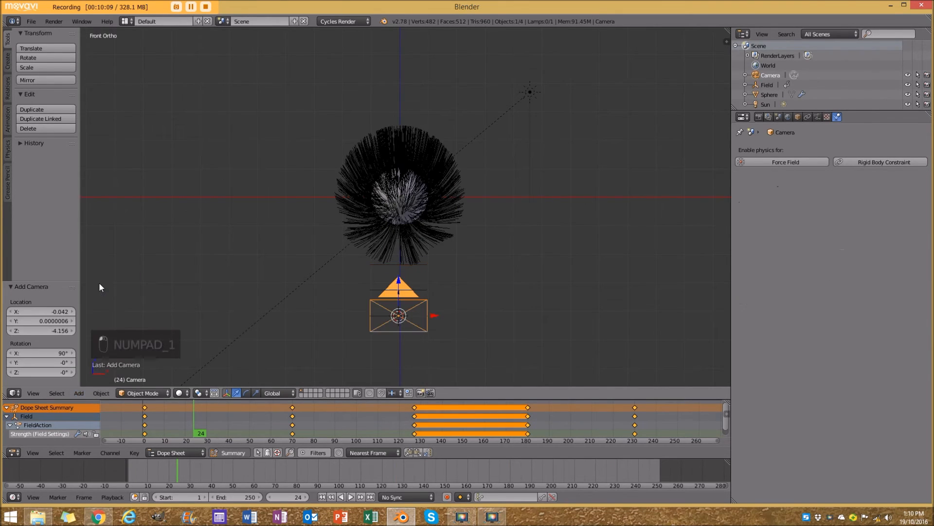
pyautogui.press('KP_0')
pyautogui.press('g')
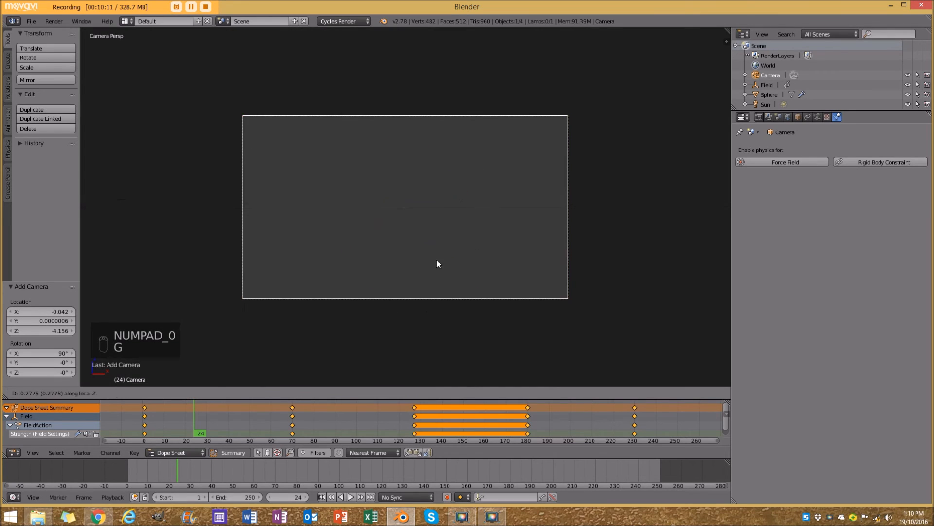
pyautogui.press('g')
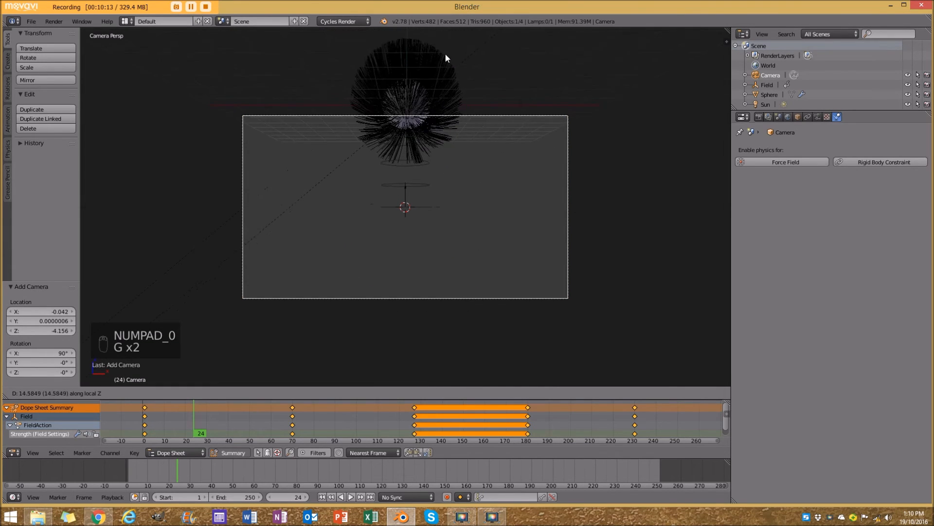
pyautogui.click(444, 53)
# - Frame the hairy sphere by moving the camera along Z, rotating it about -5.3° on X, and nudging its position
pyautogui.press('g')
pyautogui.press('z')
pyautogui.click(430, 137)
pyautogui.press('r')
pyautogui.press('x')
pyautogui.click(428, 125)
pyautogui.press('g')
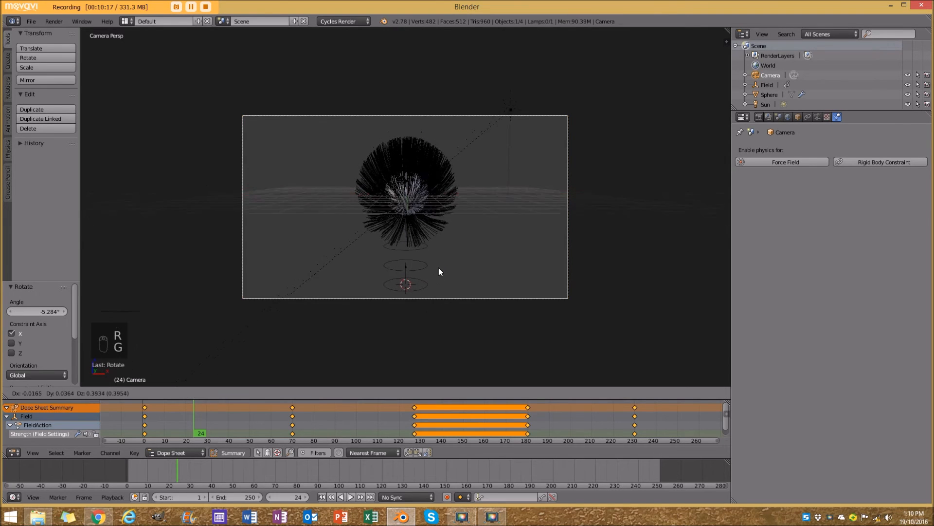
pyautogui.click(429, 249)
# - Preview the camera view in rendered shading at frames 24 and 96, playing the animation in between, and return to solid shading
pyautogui.hotkey('shift', 'z')
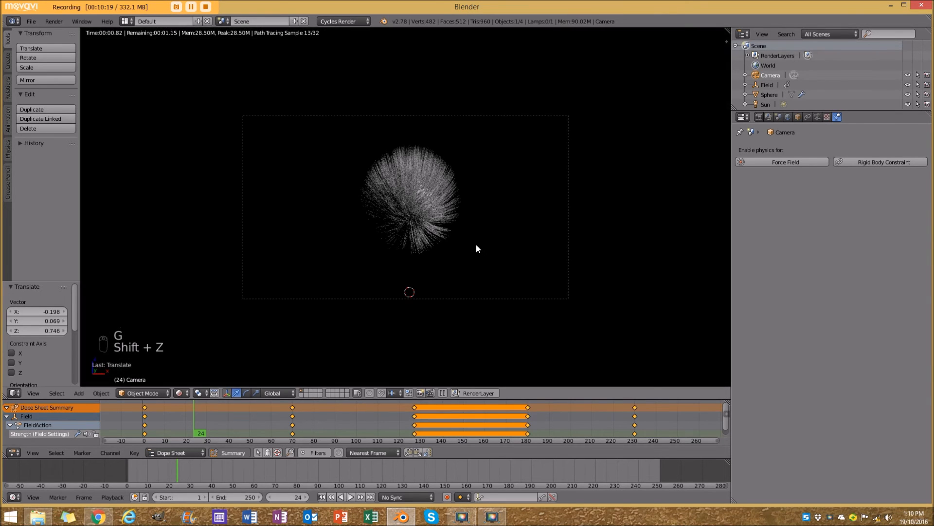
pyautogui.press('z')
pyautogui.press('z')
pyautogui.press('z')
pyautogui.hotkey('alt', 'a')
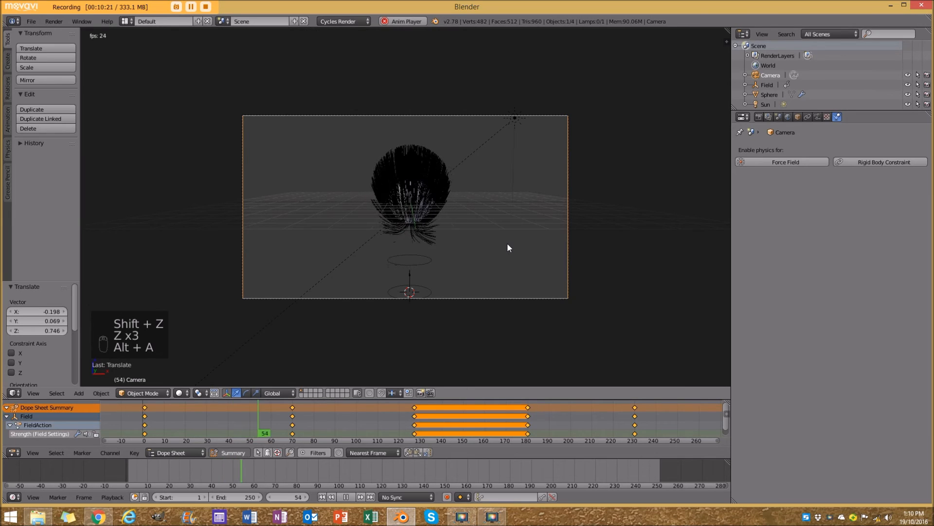
pyautogui.hotkey('alt', 'a')
pyautogui.hotkey('shift', 'z')
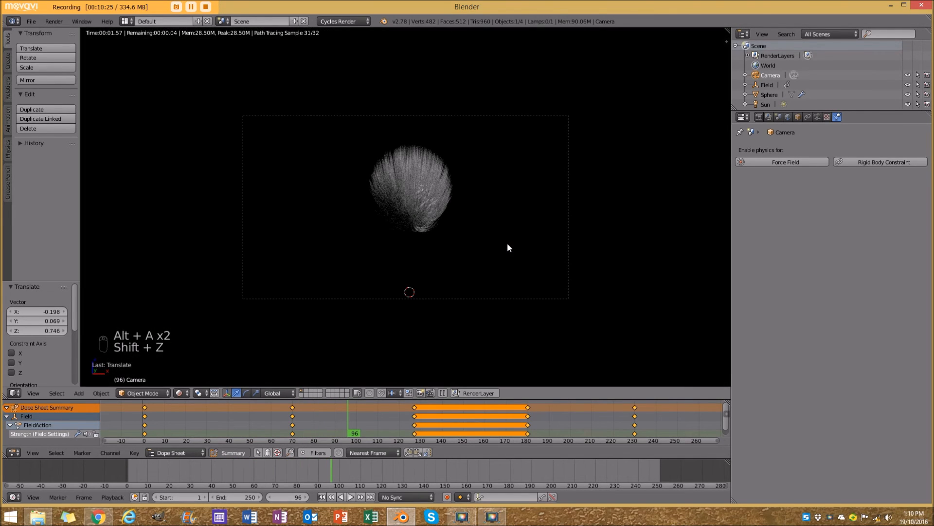
pyautogui.press('z')
pyautogui.press('z')
pyautogui.press('z')
# - Examine the wind-blown hair from several angles, select the wind force field, and return to the front view
pyautogui.moveTo(314, 236); pyautogui.dragTo(458, 292, button='middle')
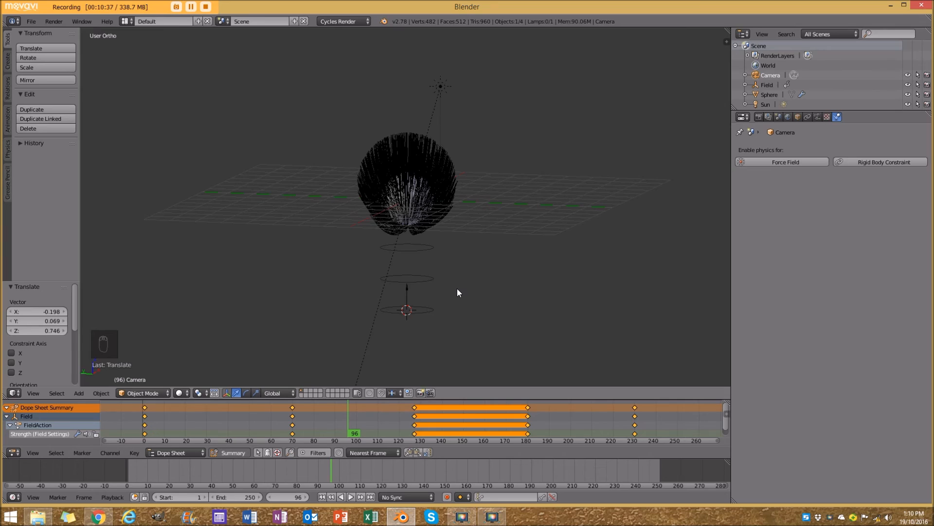
pyautogui.press('KP_1')
pyautogui.scroll(5, 462, 257)
pyautogui.moveTo(355, 167); pyautogui.dragTo(374, 136, button='middle')
pyautogui.scroll(-3, 393, 204)
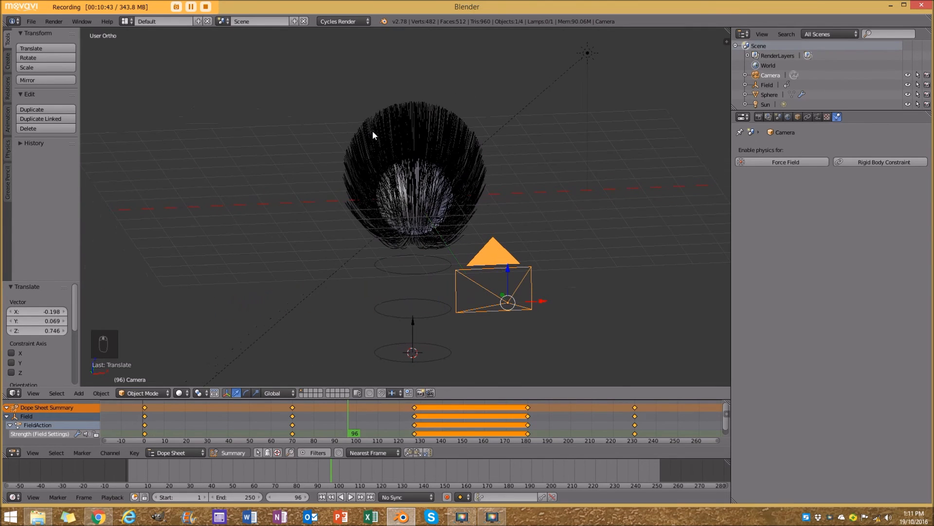
pyautogui.moveTo(428, 271); pyautogui.dragTo(491, 266, button='middle')
pyautogui.rightClick(451, 268)
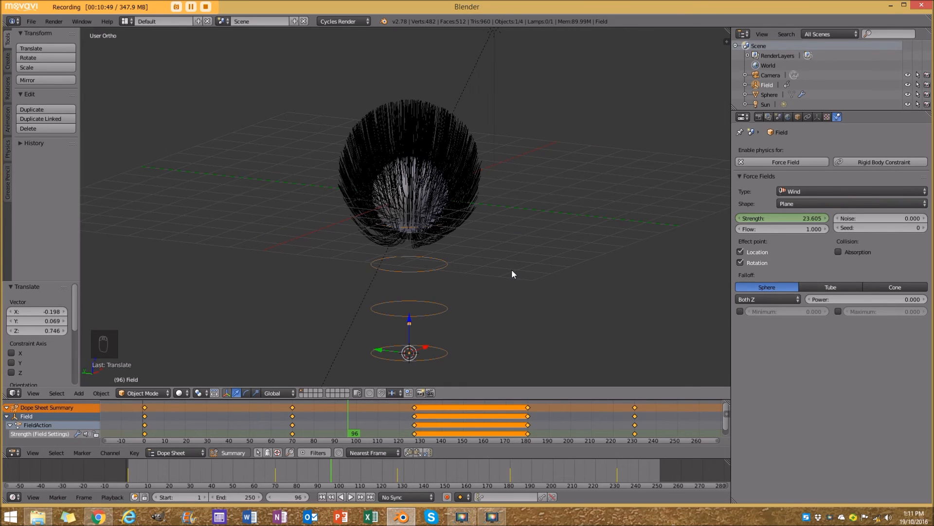
pyautogui.moveTo(436, 246); pyautogui.dragTo(462, 233, button='middle')
pyautogui.press('KP_1')
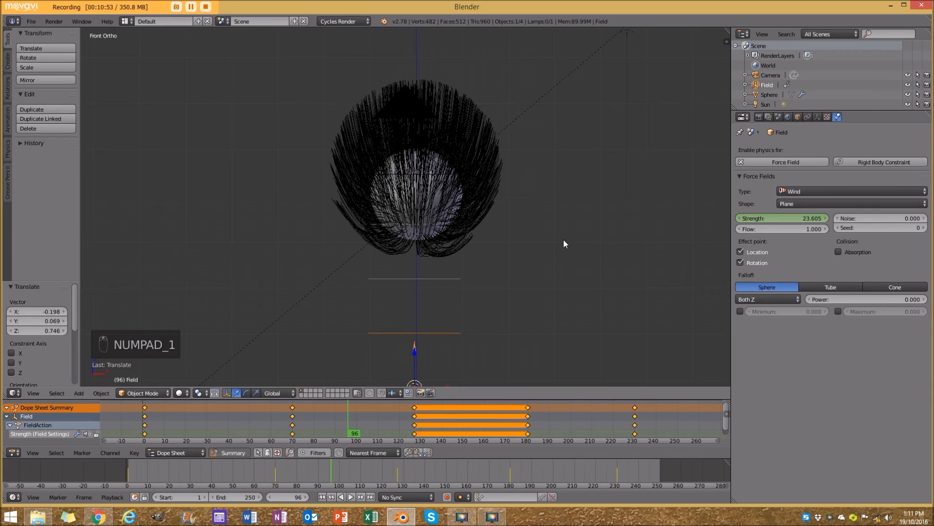
# - Scrub the timeline back to frame 49 and forward to frame 246 to check how the hair follows the wind strength
pyautogui.scroll(-2, 563, 239)
pyautogui.moveTo(323, 469); pyautogui.dragTo(230, 466)
pyautogui.scroll(1, 461, 242)
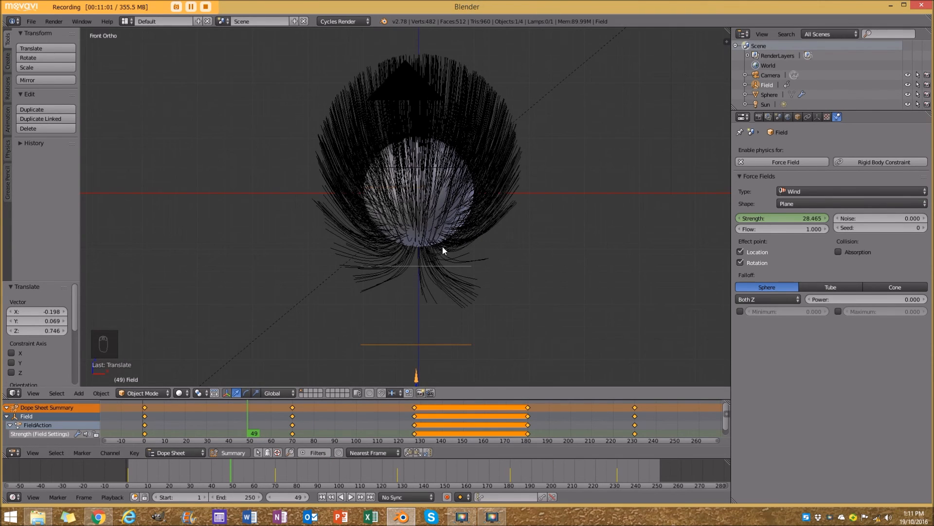
pyautogui.scroll(-3, 443, 247)
pyautogui.keyDown('shift'); pyautogui.moveTo(438, 313); pyautogui.dragTo(427, 279, button='middle'); pyautogui.keyUp('shift')
pyautogui.moveTo(253, 468); pyautogui.dragTo(652, 474)
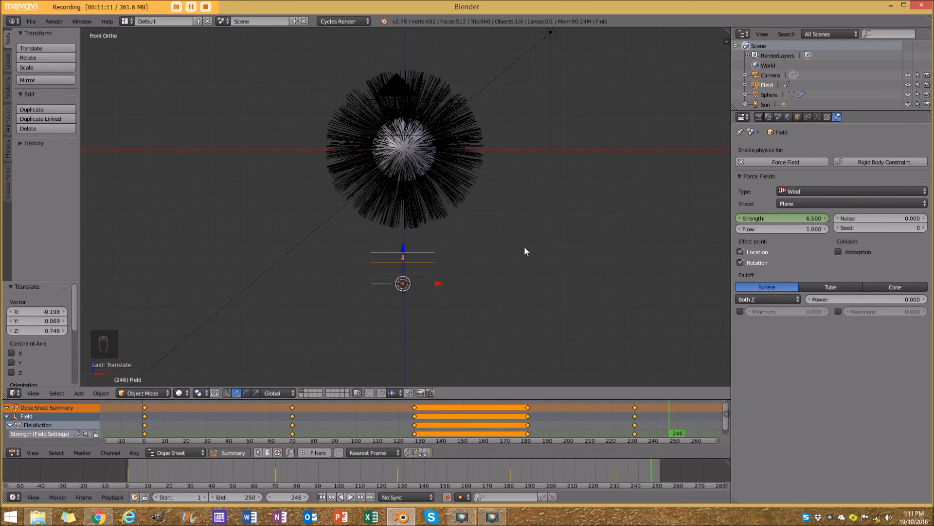